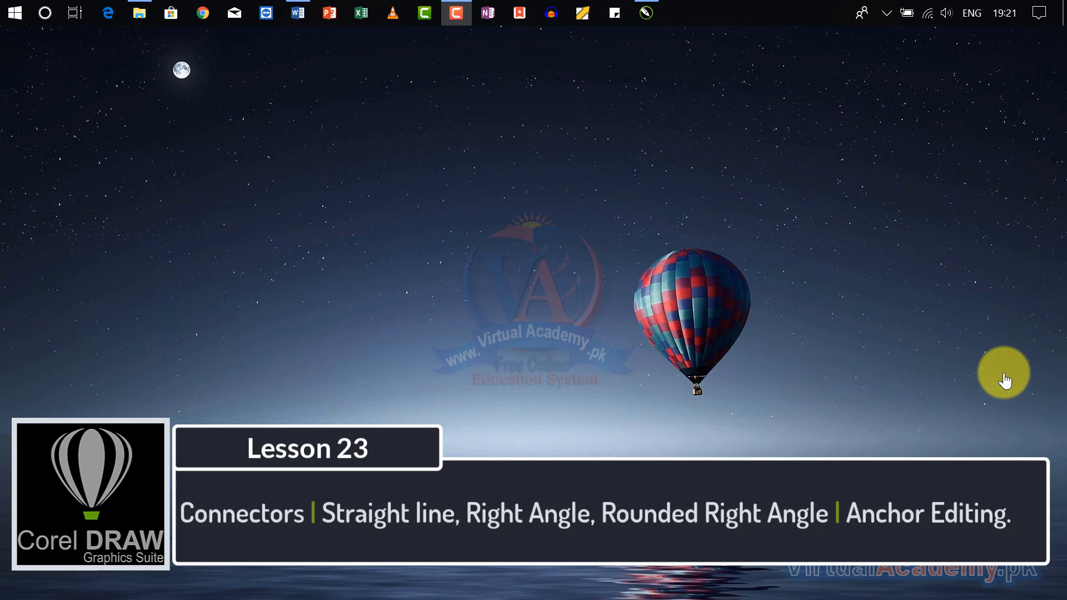
- Switch to CorelDRAW and draw a rectangle about 48 mm wide and 21 mm high near the page's upper left
left_click(646, 12)
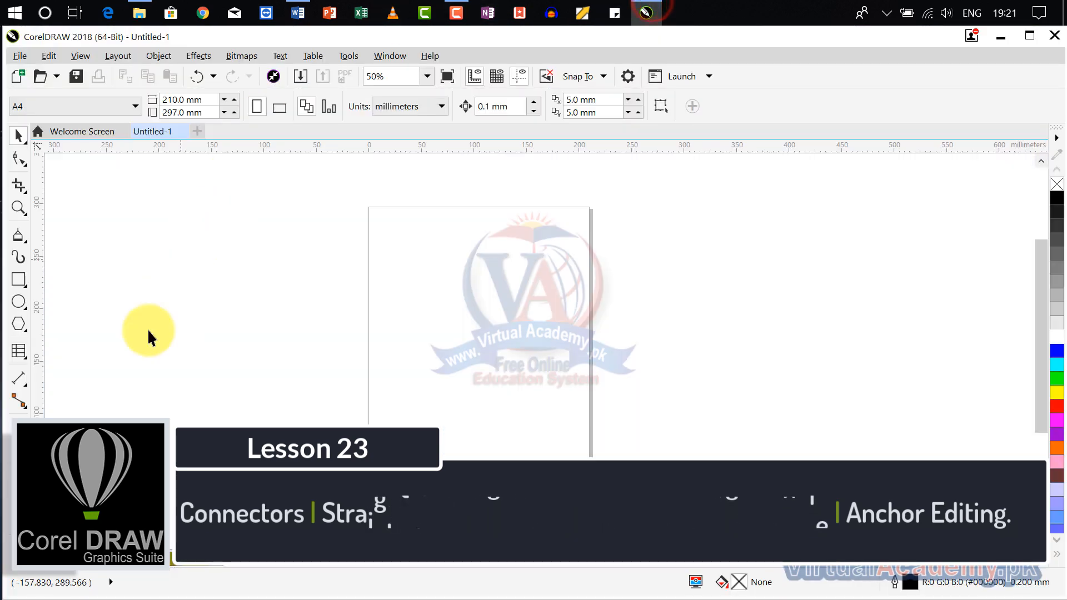
left_click(20, 406)
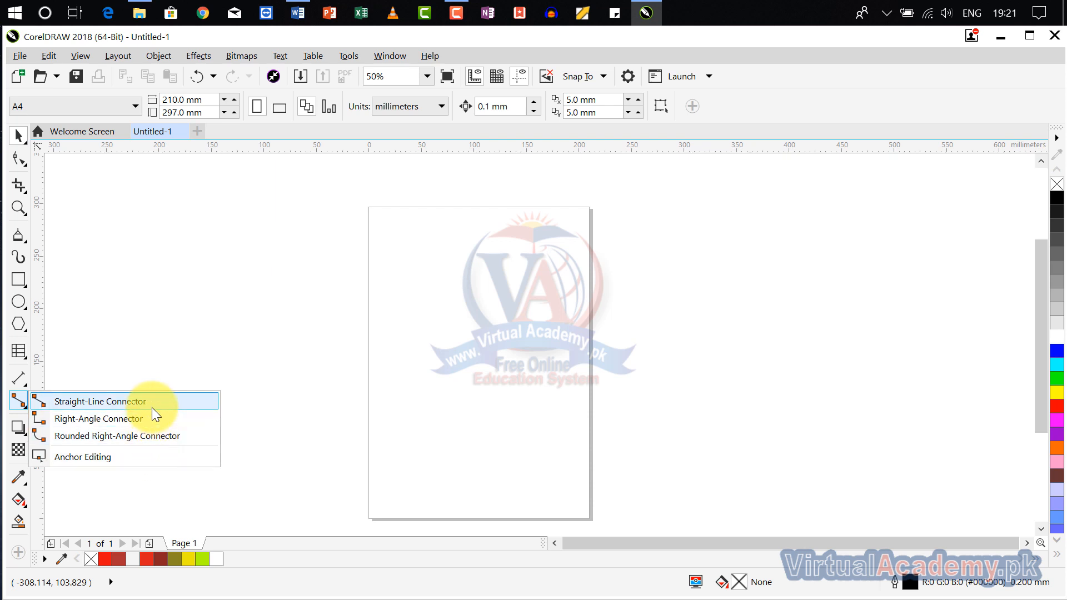
left_click(13, 280)
left_click(67, 279)
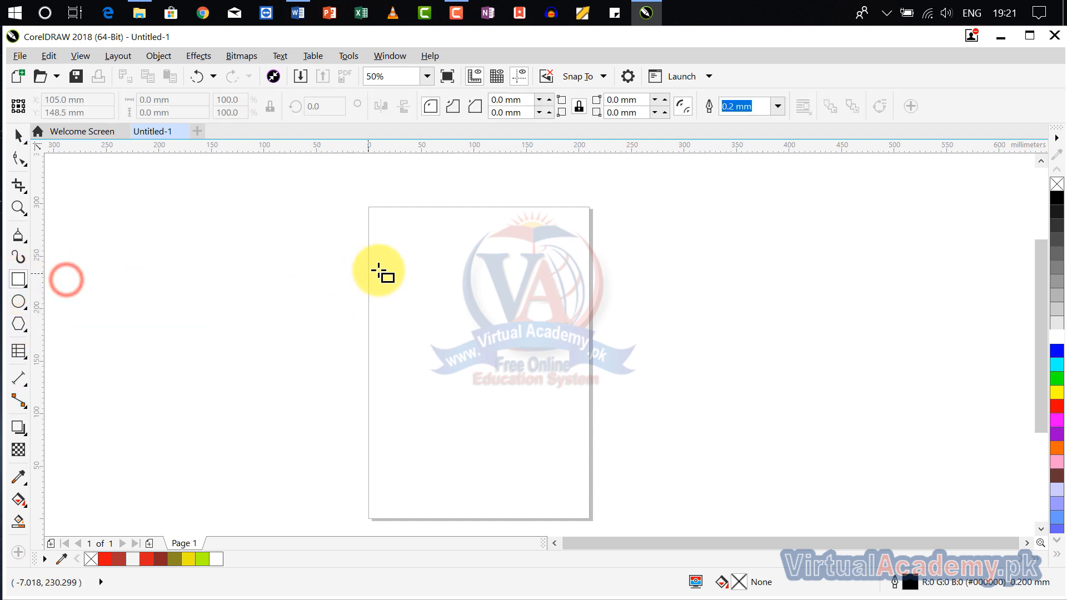
left_click_drag(378, 263, 428, 286)
scroll(431, 279, "up", 1)
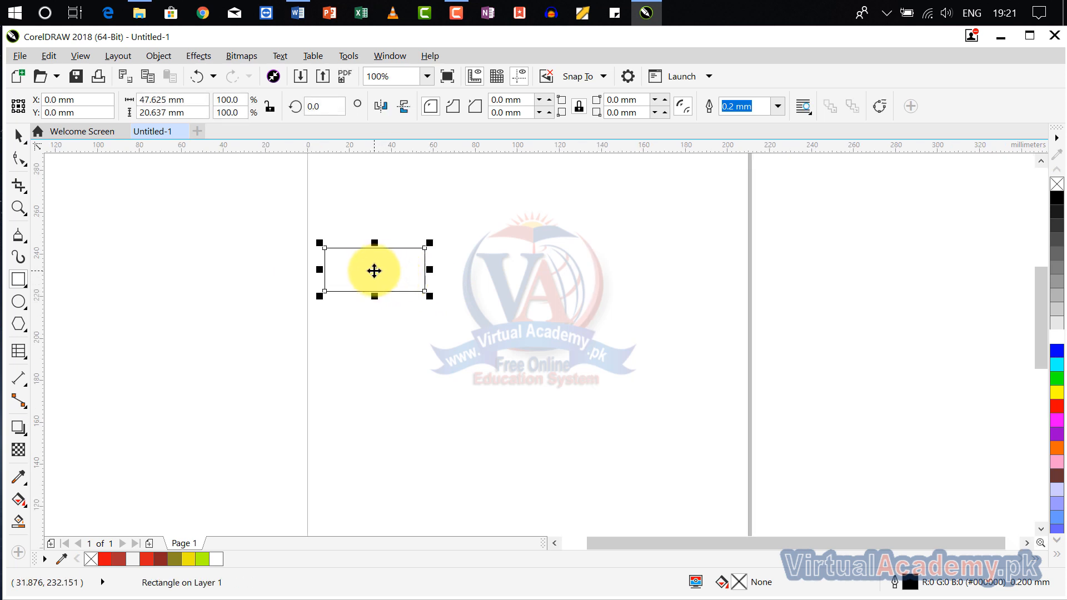
- Copy the rectangle to make two rows of three evenly spaced rectangles on the page
left_click_drag(374, 270, 511, 270)
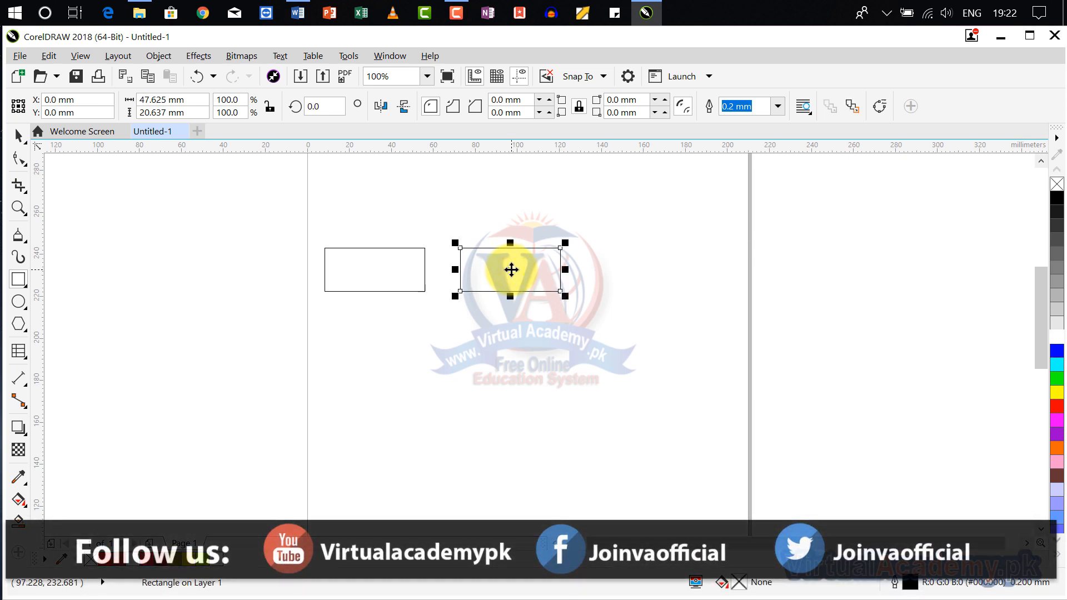
key("ctrl+d")
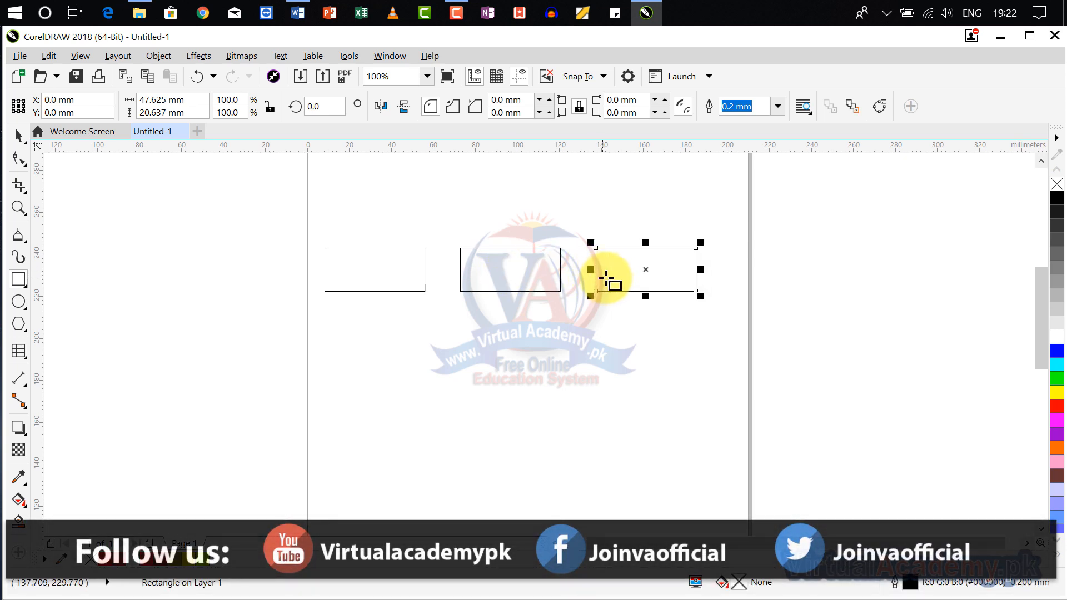
left_click(646, 271)
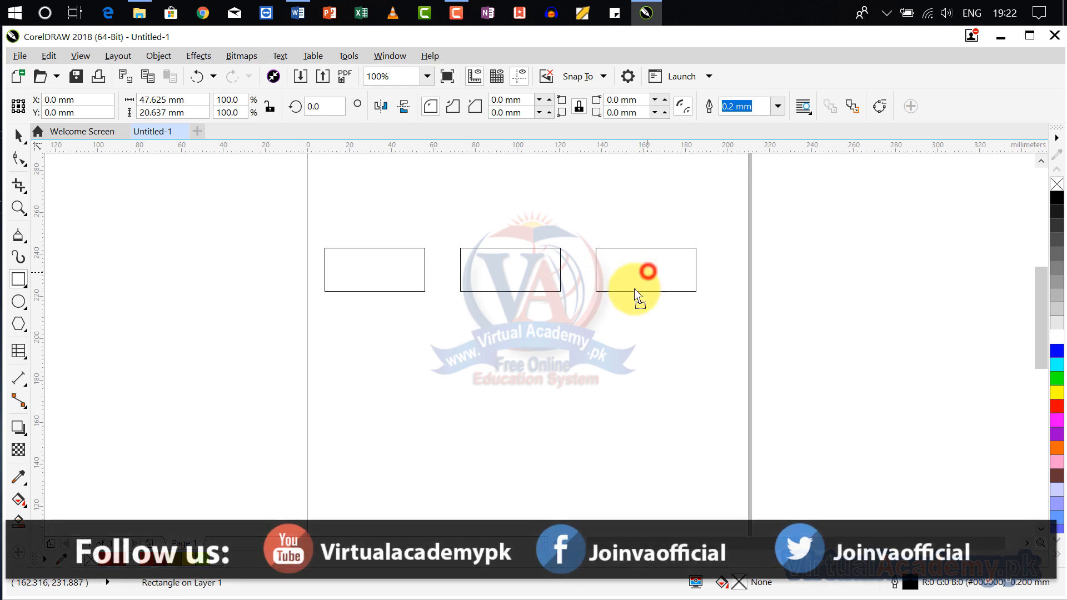
left_click_drag(636, 290, 509, 382)
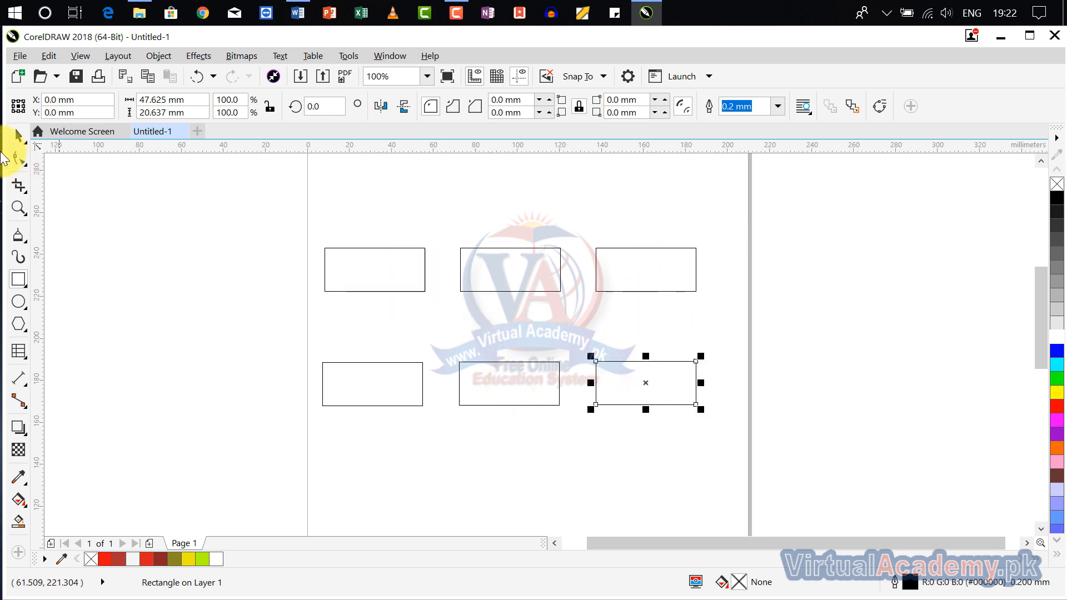
- Fill the upper rectangles green, magenta and pink, and the lower ones light periwinkle, medium blue and blue-violet, in order
left_click_drag(1059, 384, 422, 278)
left_click_drag(1059, 421, 544, 286)
left_click_drag(1050, 464, 644, 281)
left_click_drag(1057, 476, 366, 389)
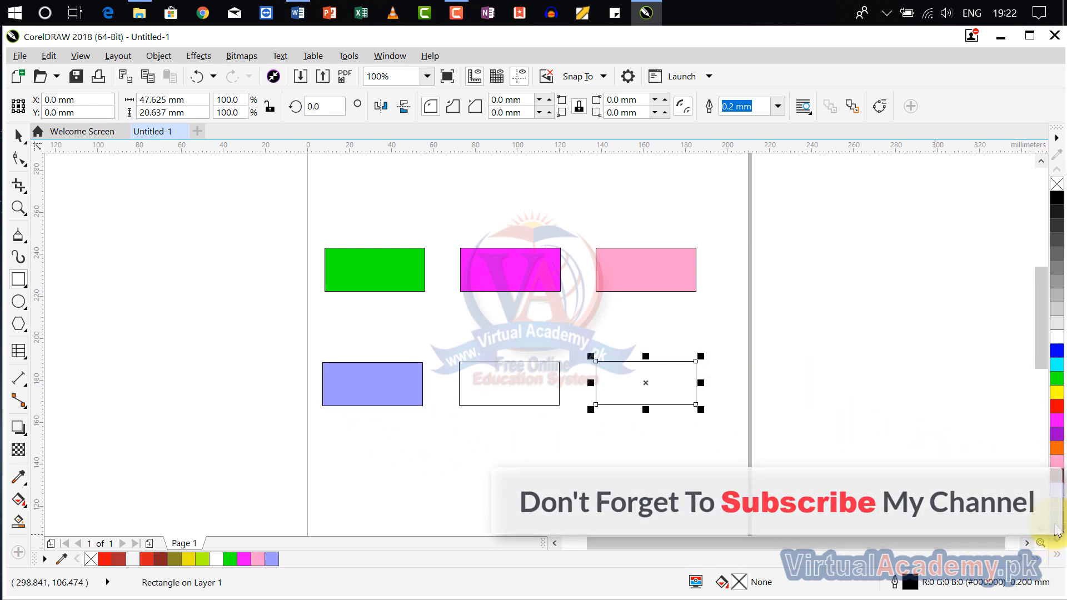
left_click_drag(1057, 350, 501, 382)
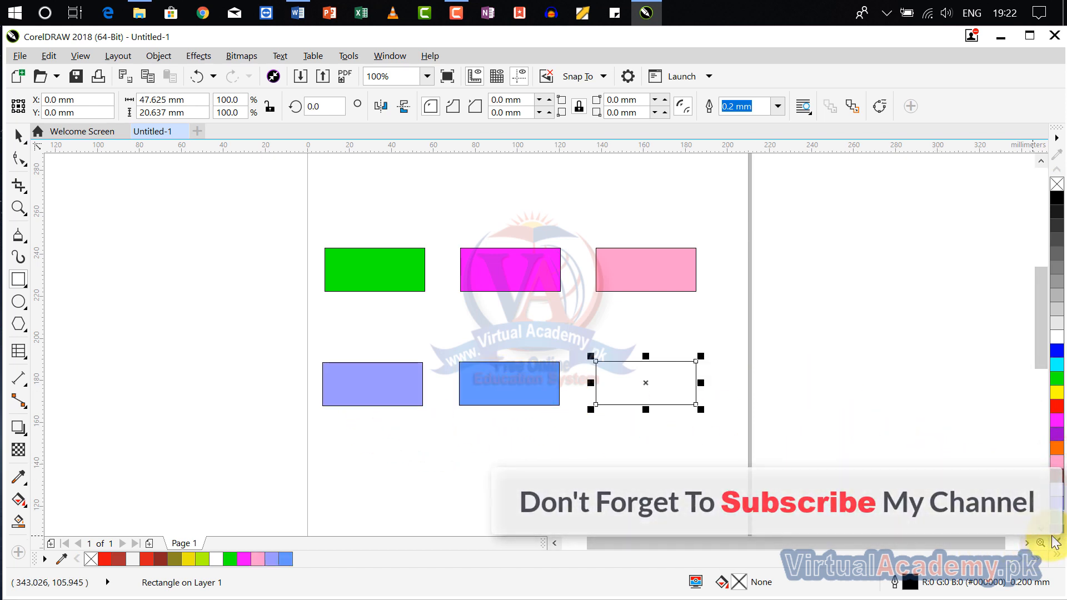
left_click_drag(1061, 534, 649, 396)
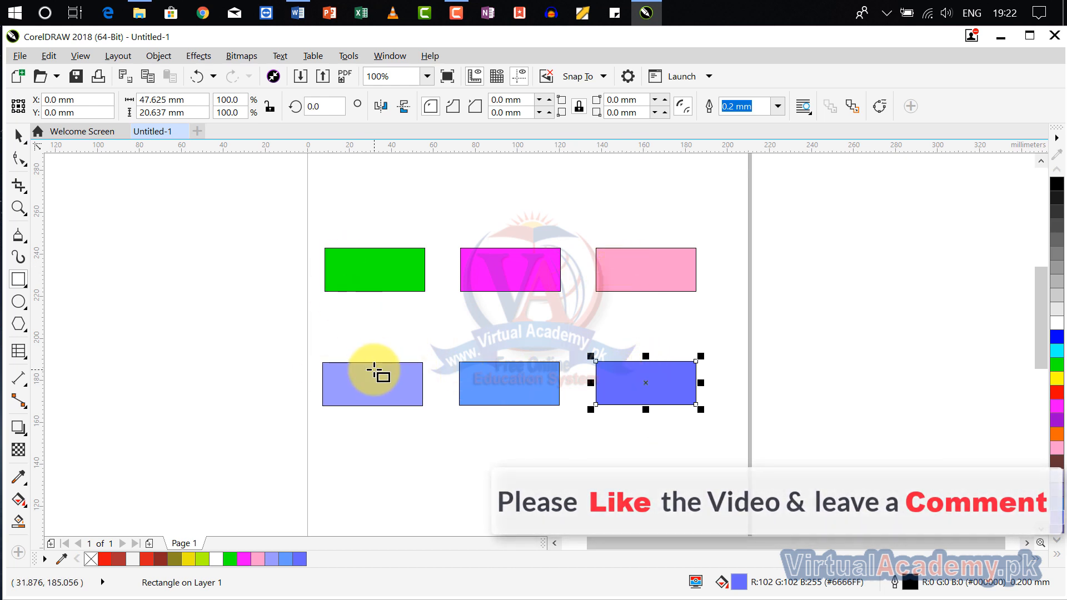
- Add the artistic text "1" in Arial just below the green rectangle
scroll(374, 373, "up", 1)
scroll(374, 373, "down", 1)
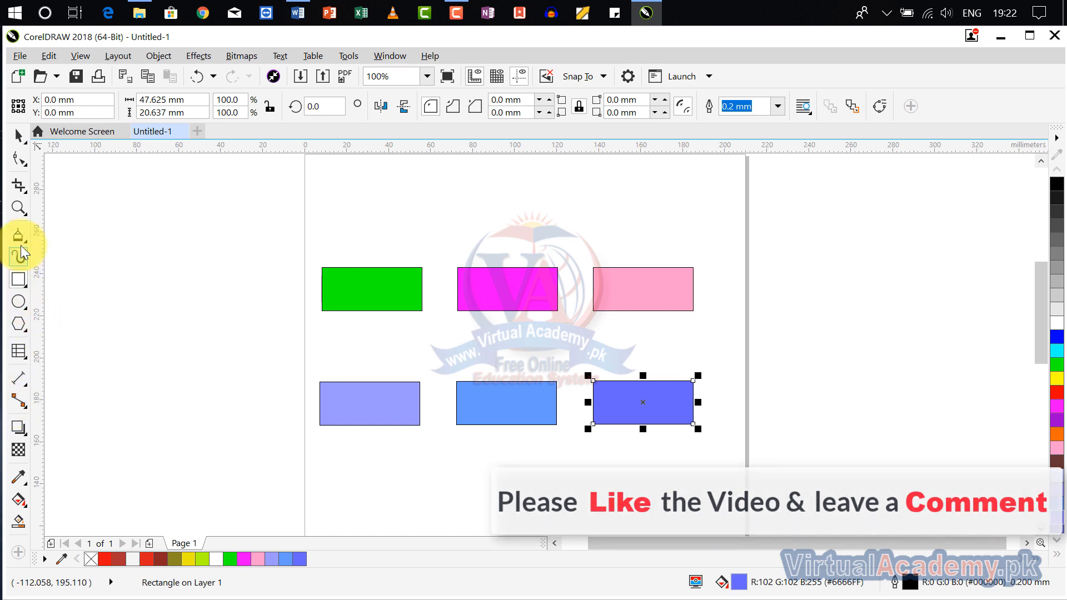
left_click(362, 290)
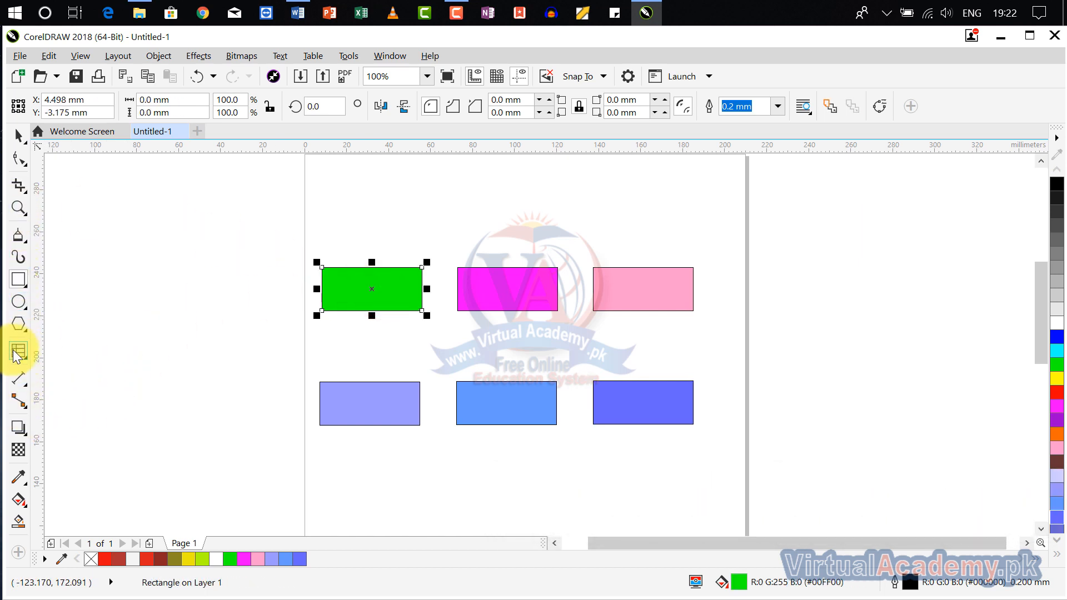
left_click(19, 385)
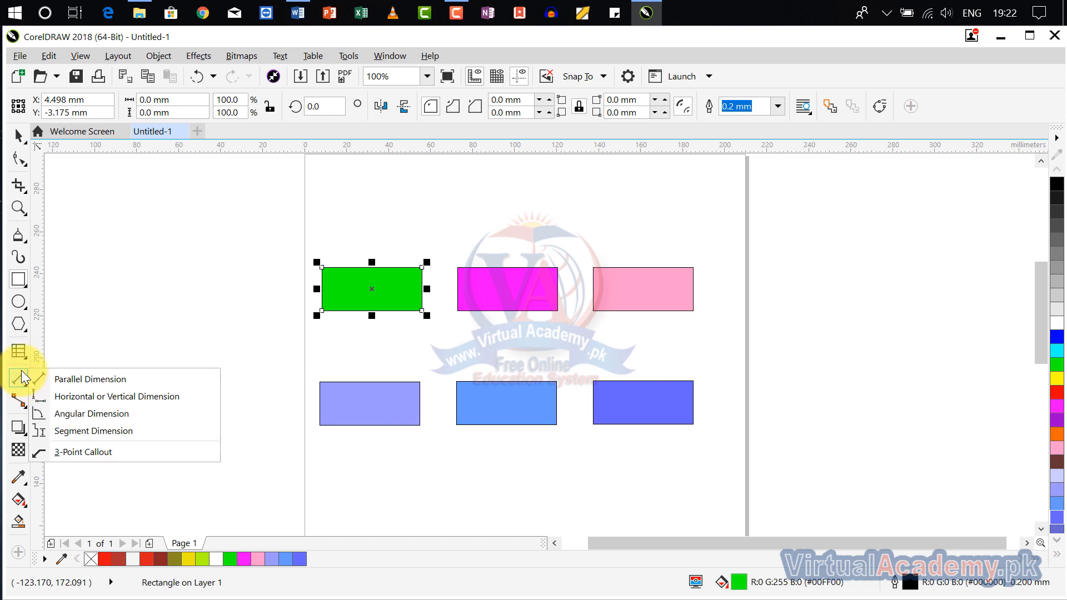
left_click(19, 351)
left_click(50, 354)
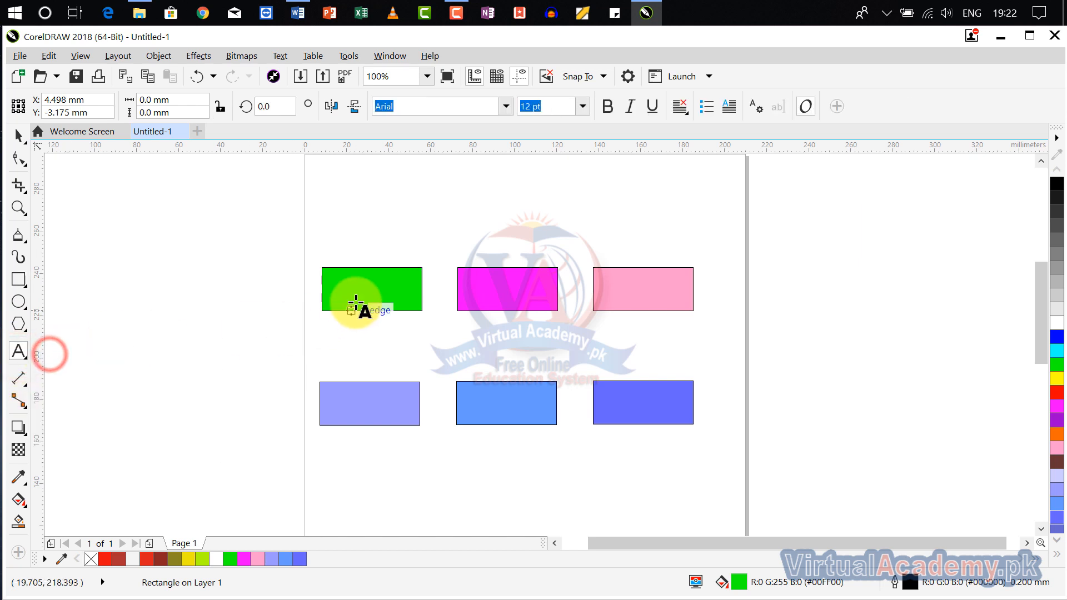
left_click(371, 289)
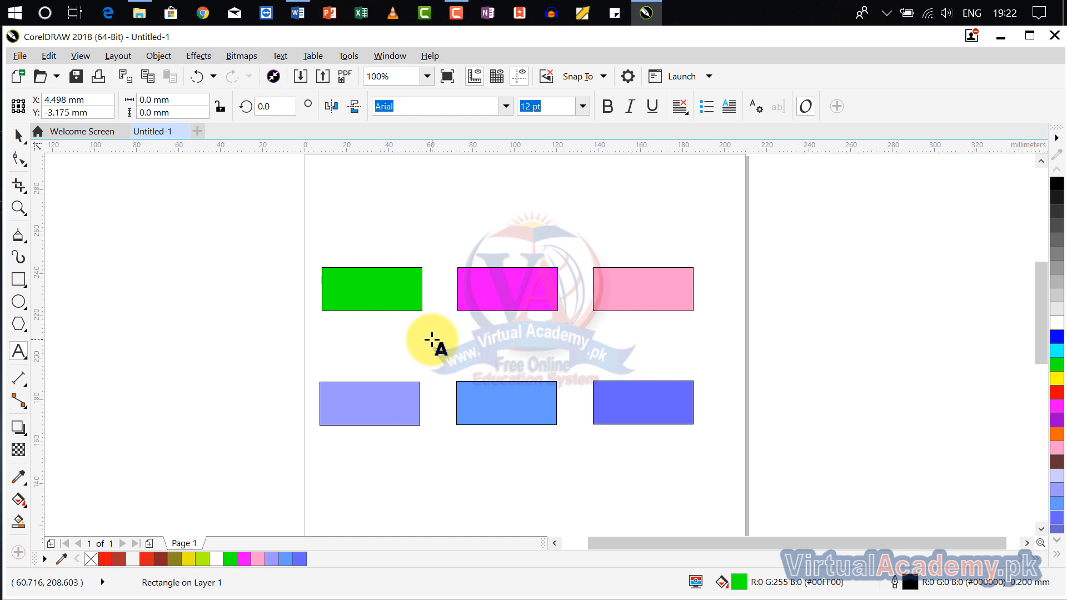
left_click(361, 344)
type("1")
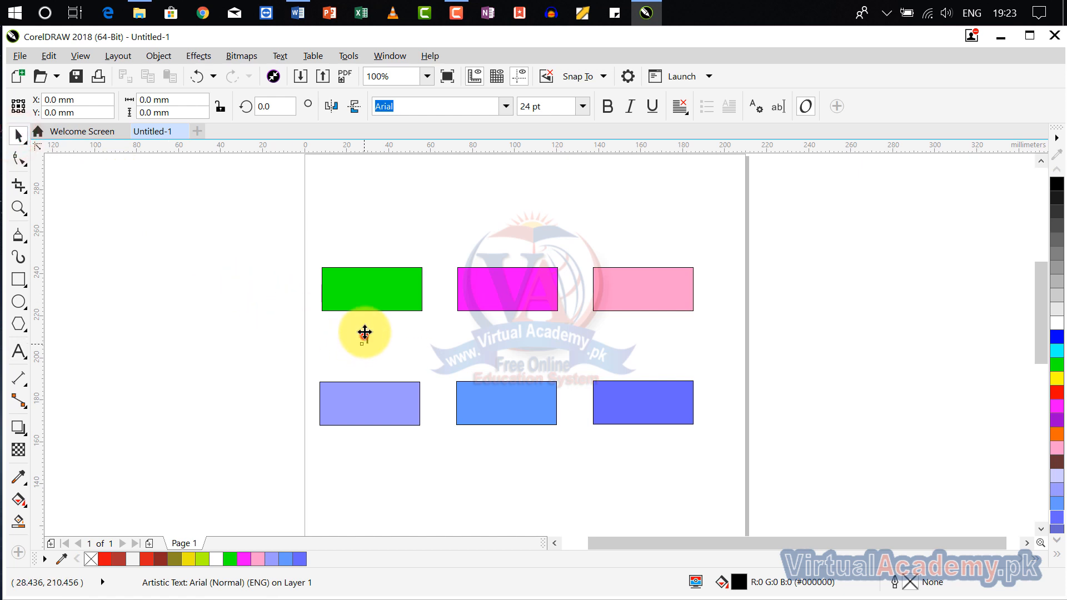
- Enlarge the number 1 to about 53 pt, place it on the green rectangle and copy it onto the other five rectangles
left_click_drag(364, 337, 395, 340)
scroll(369, 286, "up", 1)
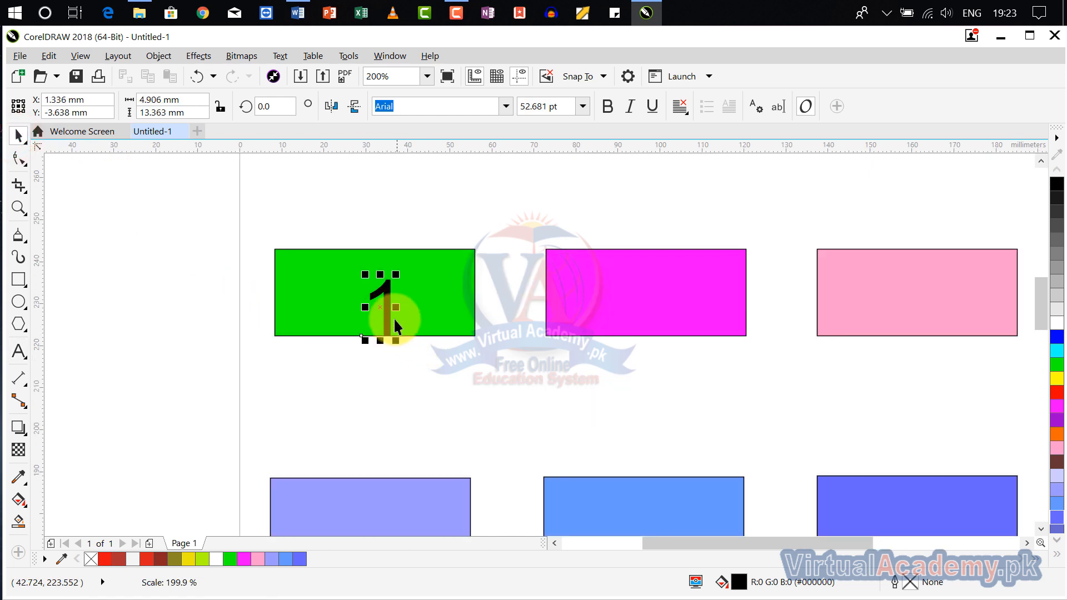
left_click_drag(375, 290, 704, 346)
scroll(612, 288, "down", 2)
left_click_drag(707, 388, 438, 386)
left_click(518, 328)
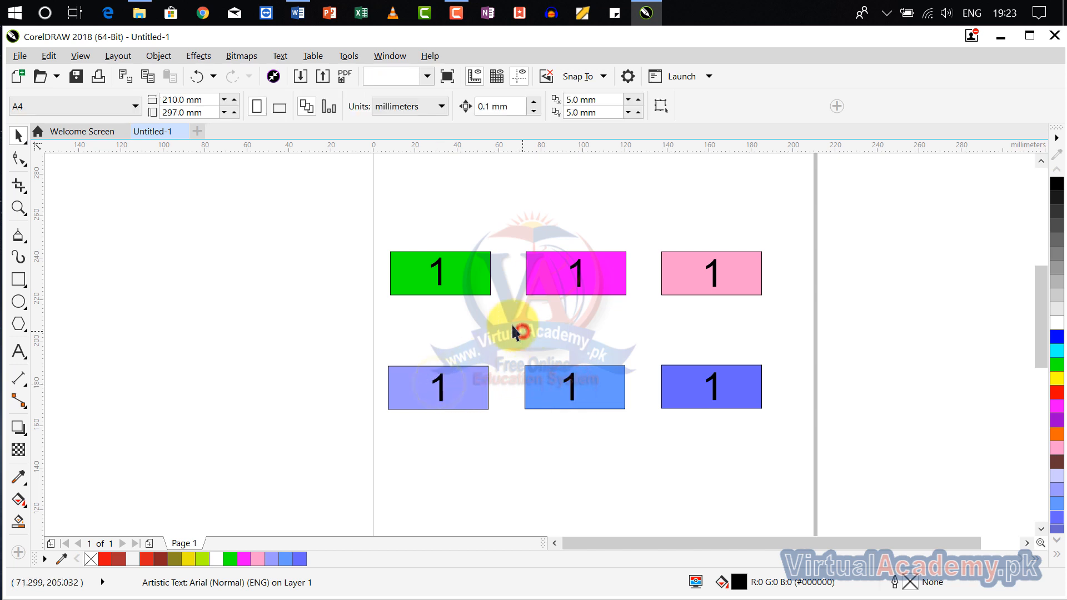
- Change the numbers on the magenta and pink rectangles to 2 and 3
double_click(578, 269)
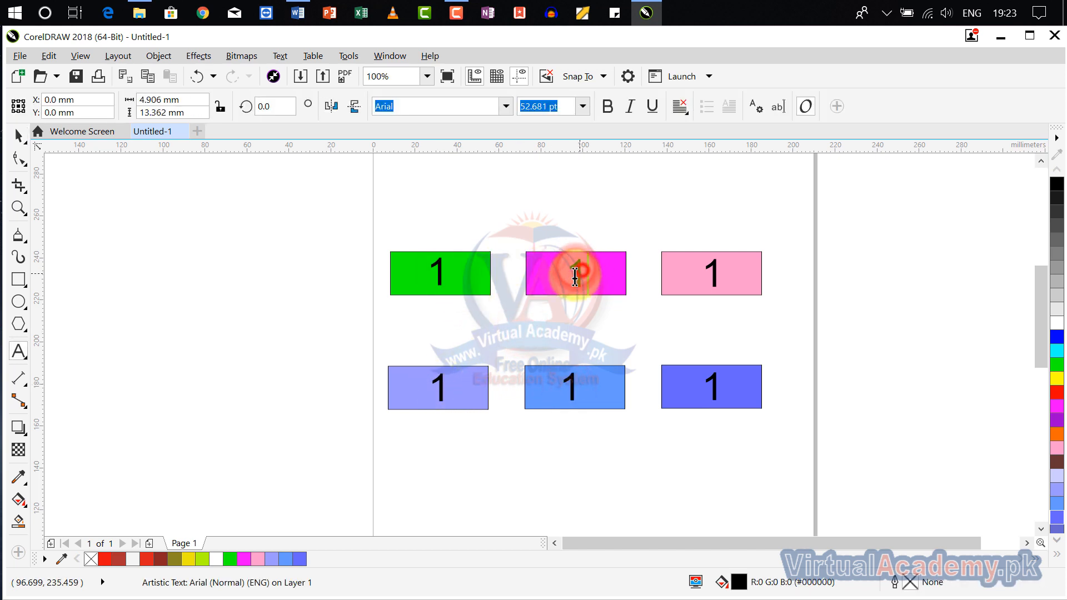
double_click(580, 272)
type("2")
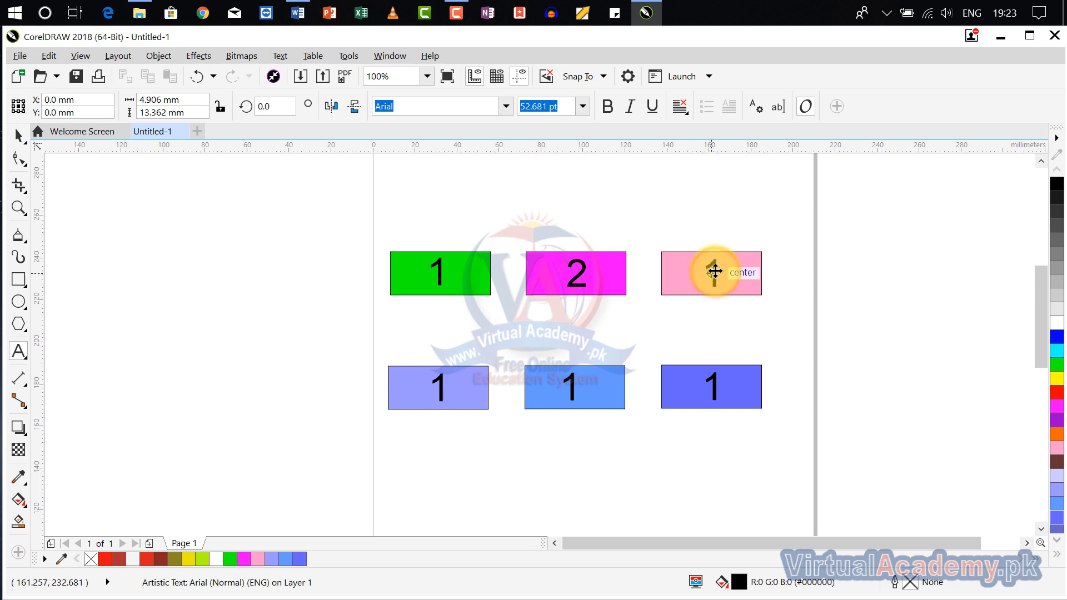
double_click(716, 273)
type("3")
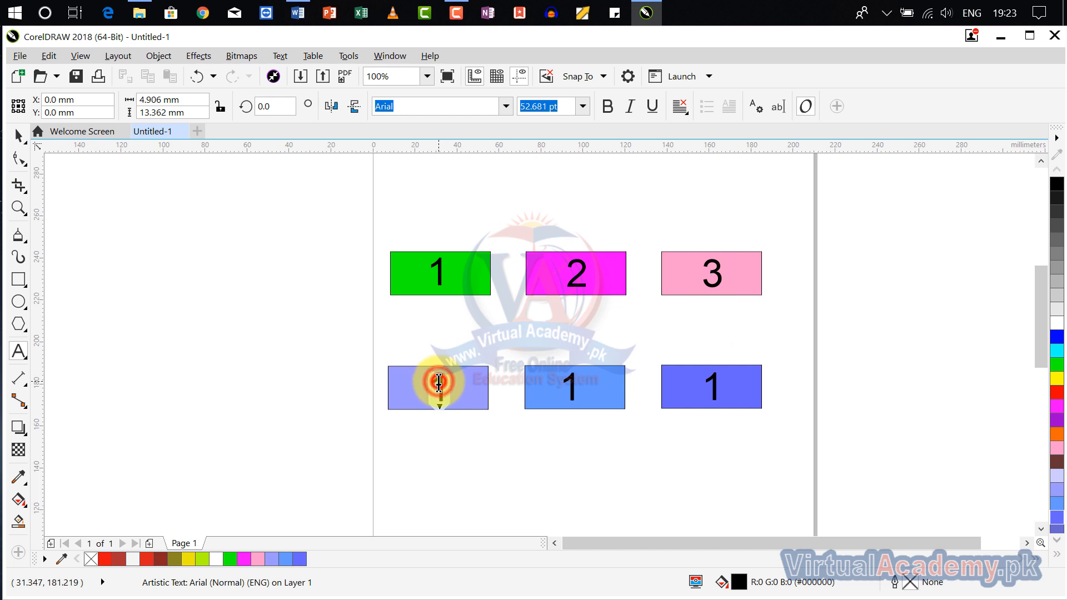
type("4")
- Renumber the three lower-row rectangles 4, 5 and 6 in order
double_click(569, 387)
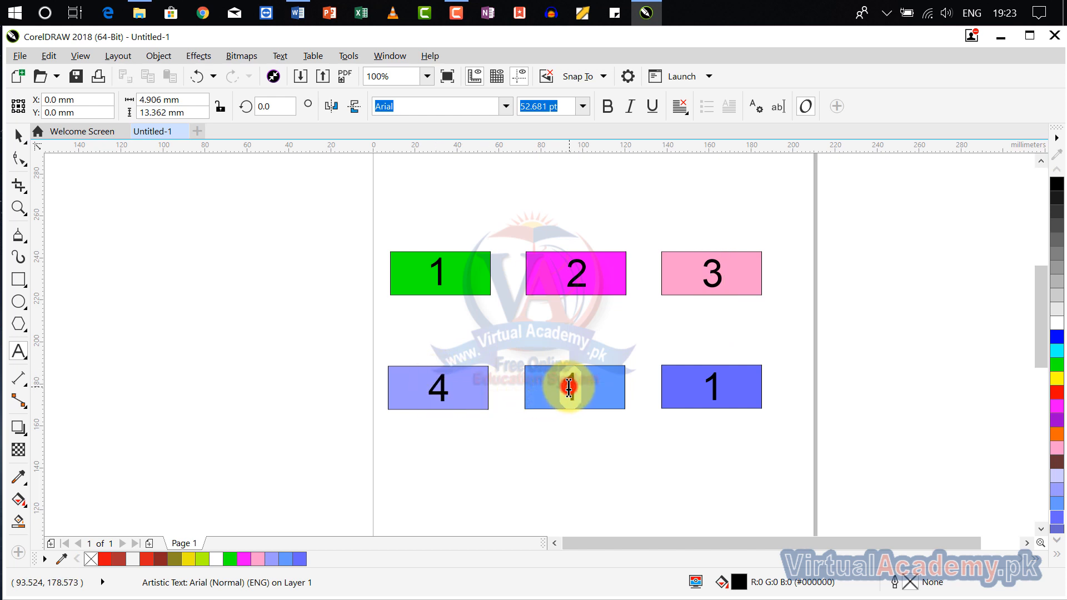
type("5")
left_click(712, 387)
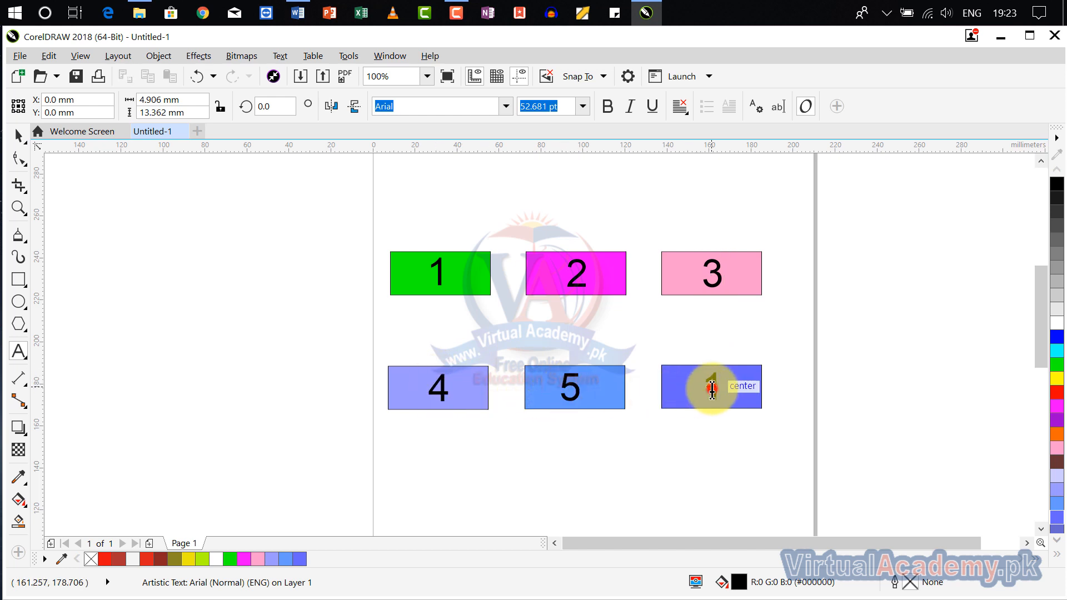
double_click(712, 387)
type("6")
key("Escape")
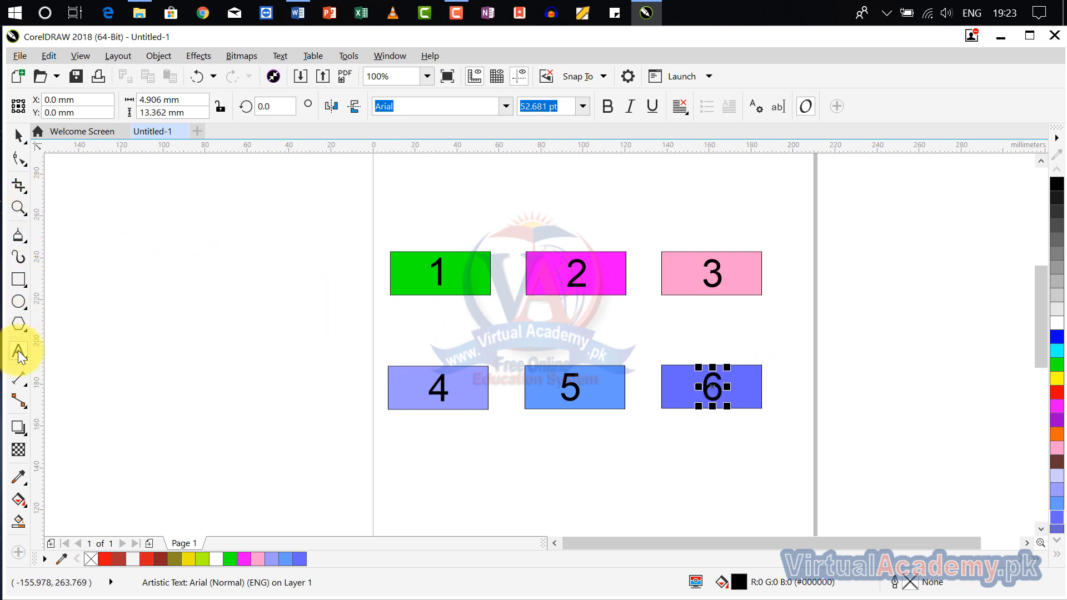
- Link box 1 to box 2 and box 2 to box 3 with straight-line connectors between their facing side midpoints
left_click(25, 400)
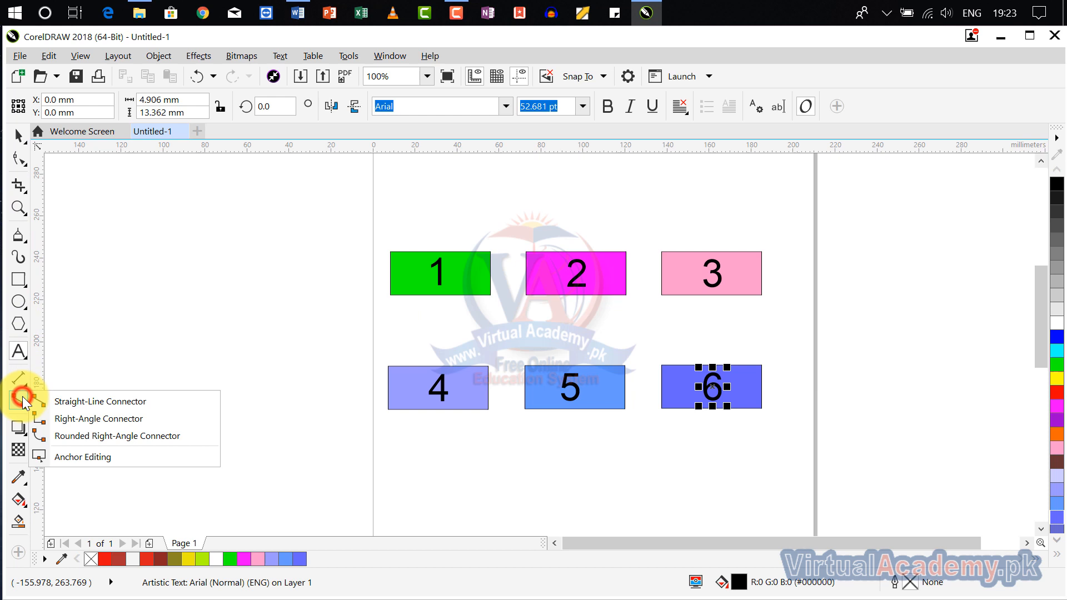
left_click(92, 405)
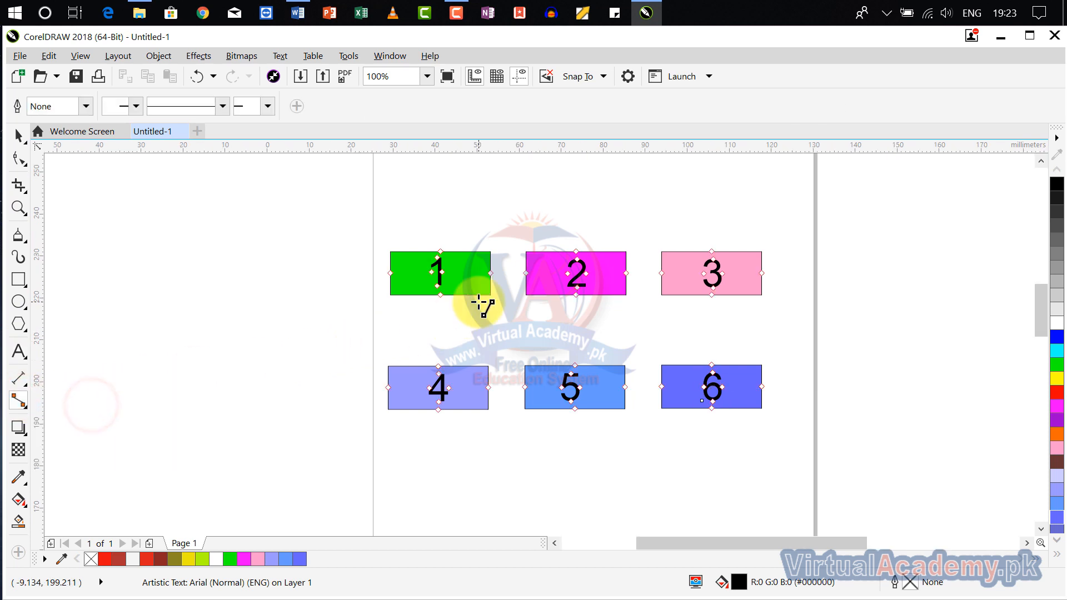
scroll(487, 289, "up", 2)
left_click_drag(502, 245, 573, 245)
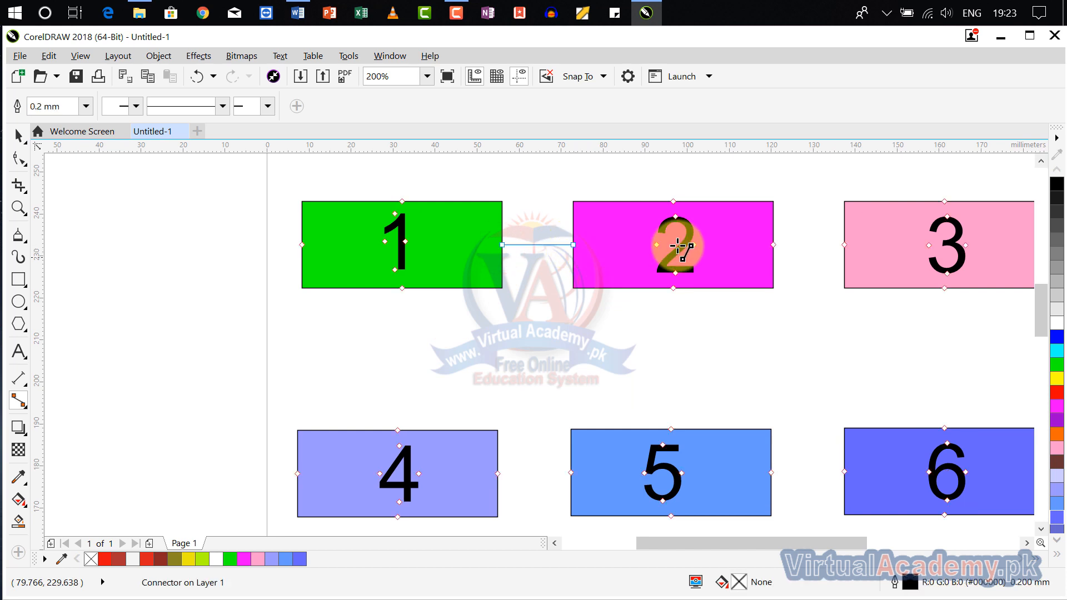
left_click_drag(773, 245, 844, 245)
- Draw straight-line connectors from box 3 down to box 6 and from box 6 across to box 5
left_click_drag(889, 303, 766, 245)
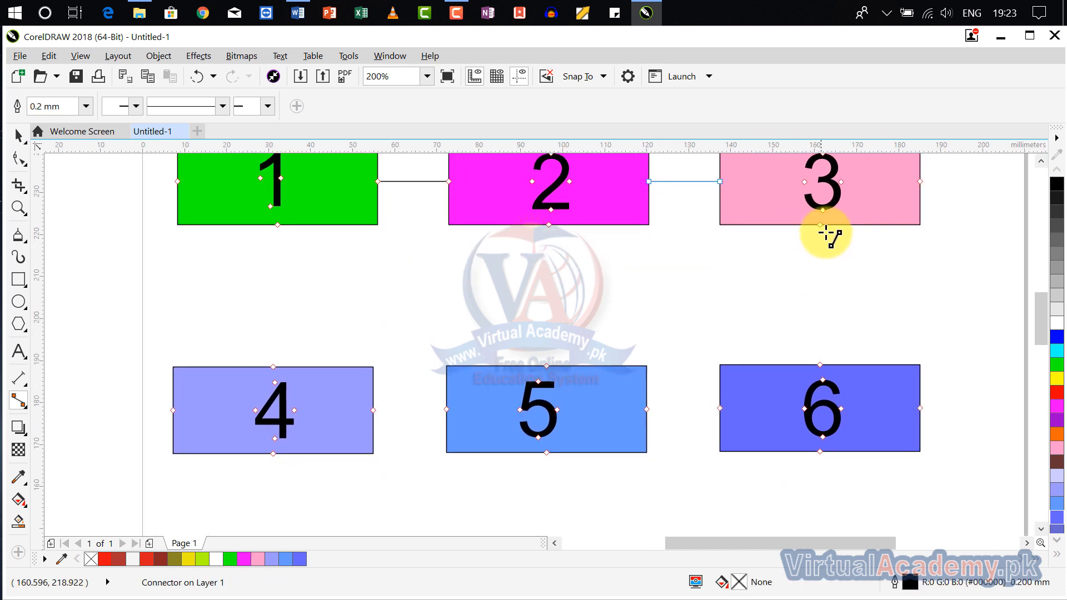
left_click_drag(819, 224, 820, 365)
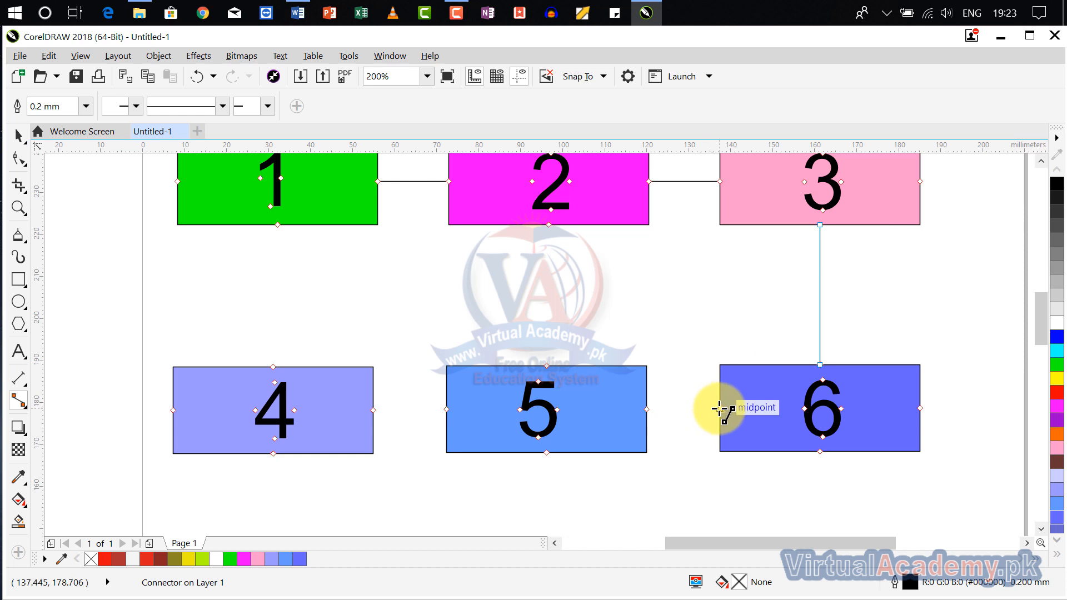
left_click_drag(720, 408, 667, 425)
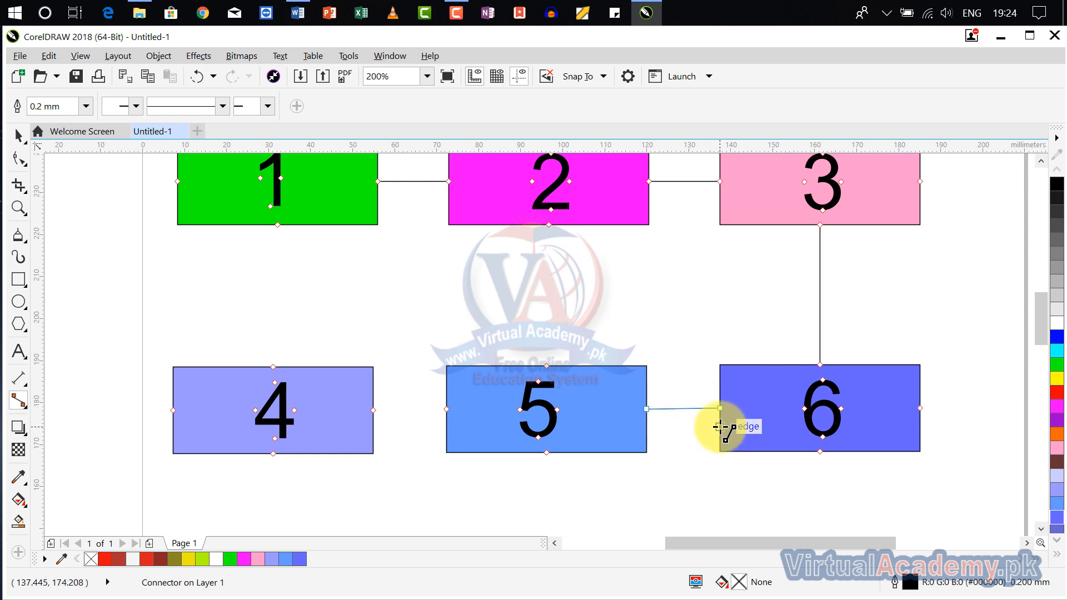
- Move the pink rectangle down and right and the magenta rectangle upward to test that their connectors follow
scroll(726, 426, "down", 2)
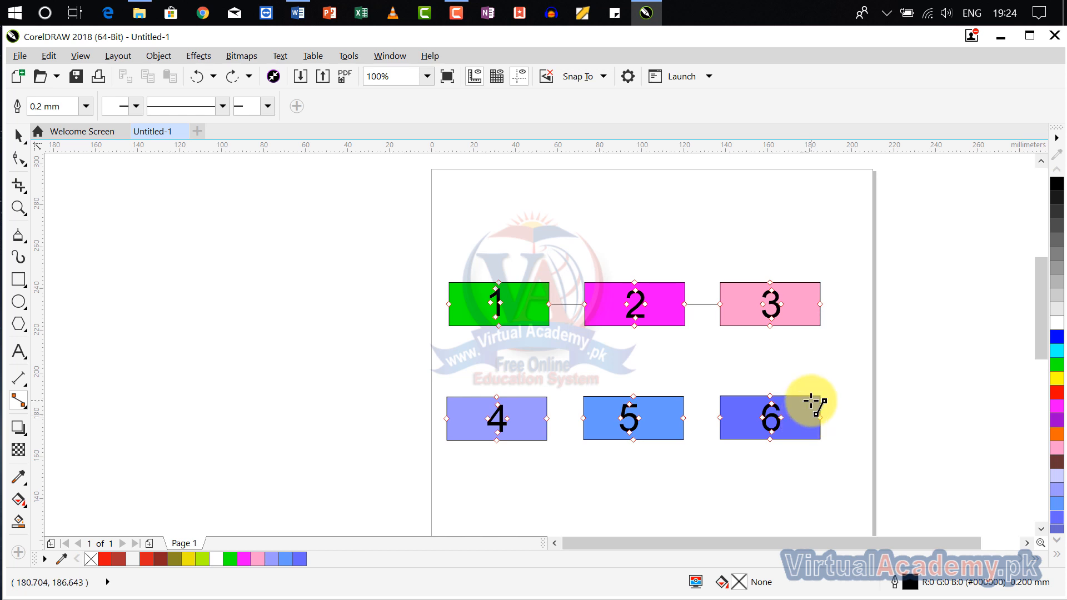
left_click(18, 135)
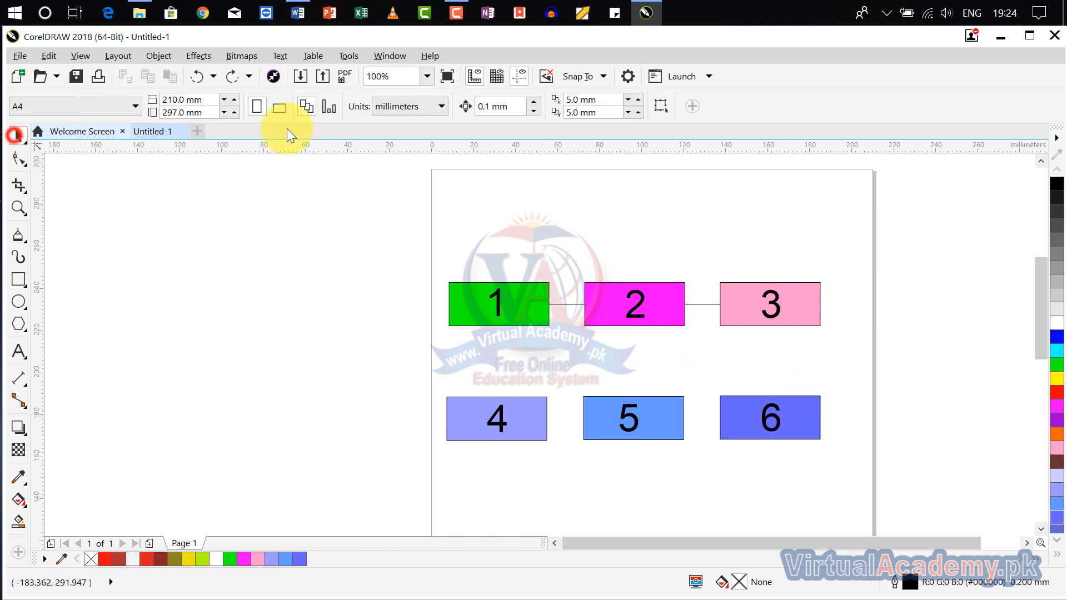
left_click(772, 311)
left_click_drag(808, 311, 857, 352)
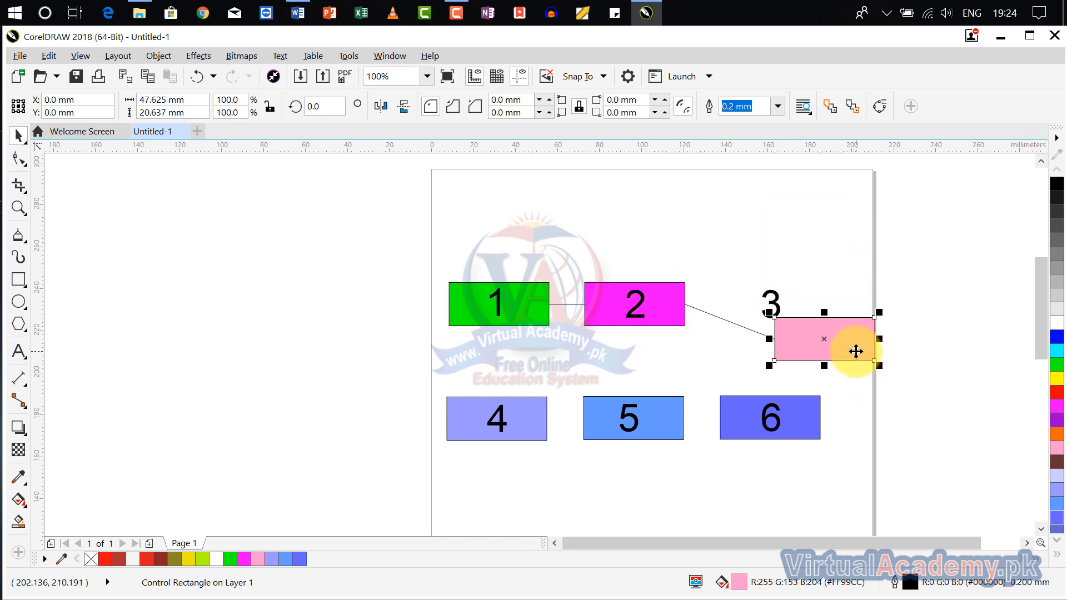
left_click_drag(657, 288, 702, 205)
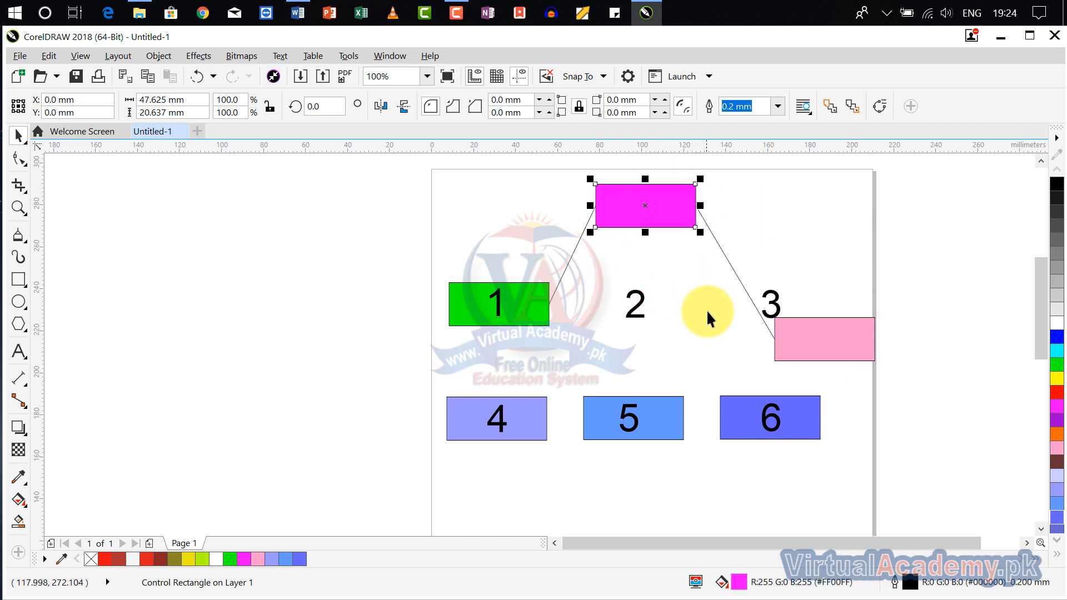
- Undo the test moves of the magenta and pink rectangles
key("ctrl+z")
key("ctrl+z")
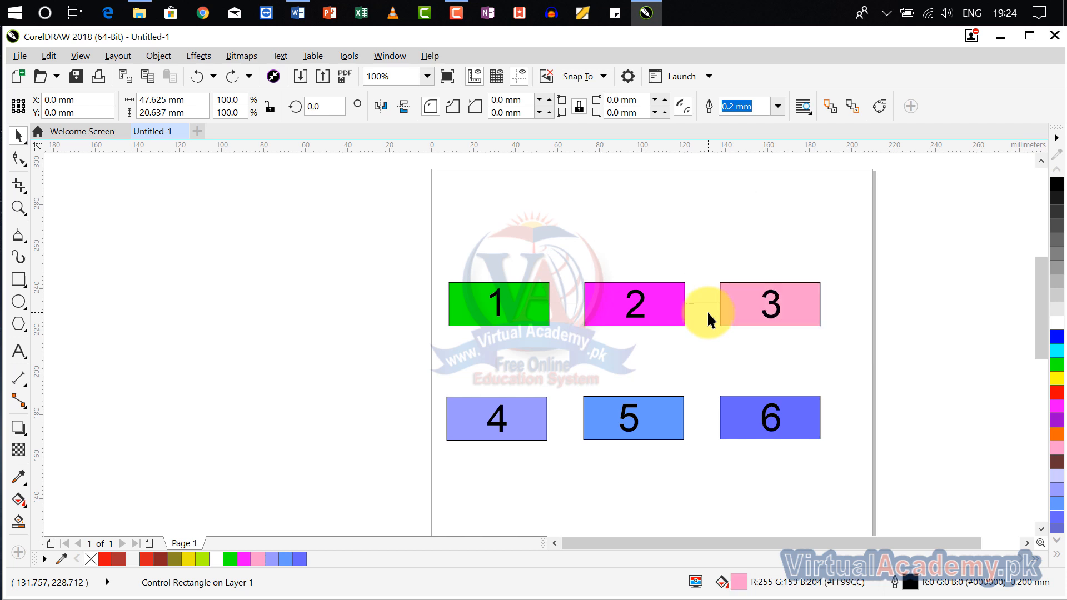
left_click_drag(804, 344, 809, 312)
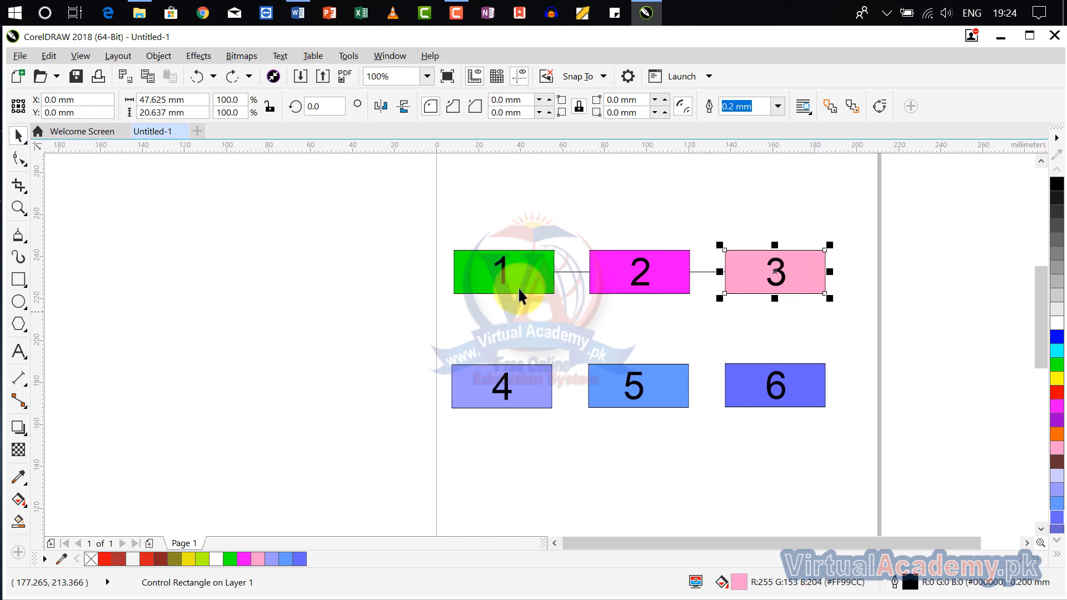
- Draw a right-angle connector from the bottom midpoint of box 3 to the left-side midpoint of box 4
left_click(22, 402)
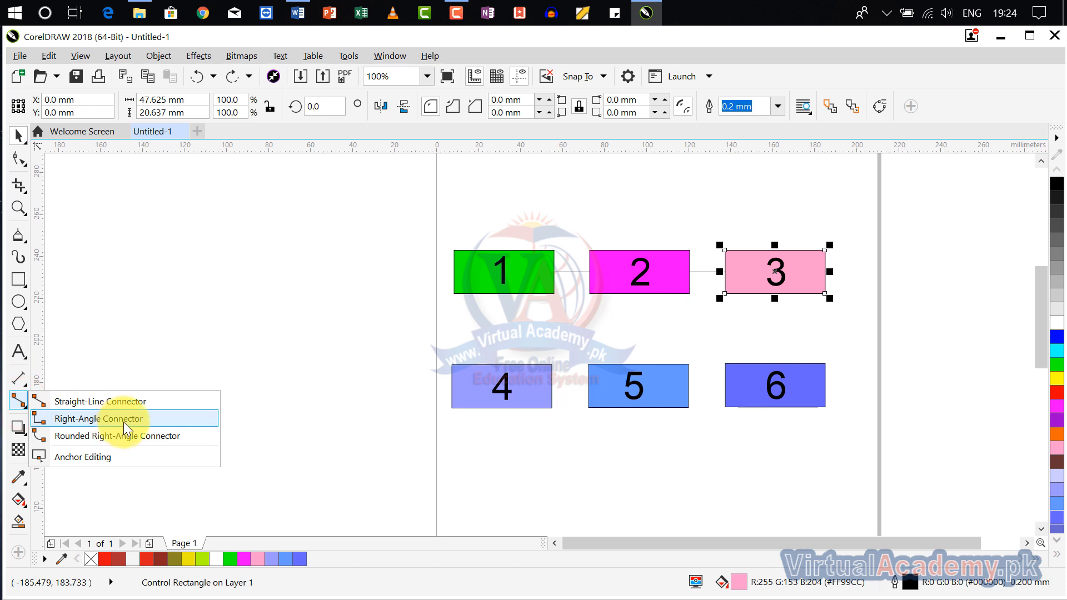
left_click(124, 419)
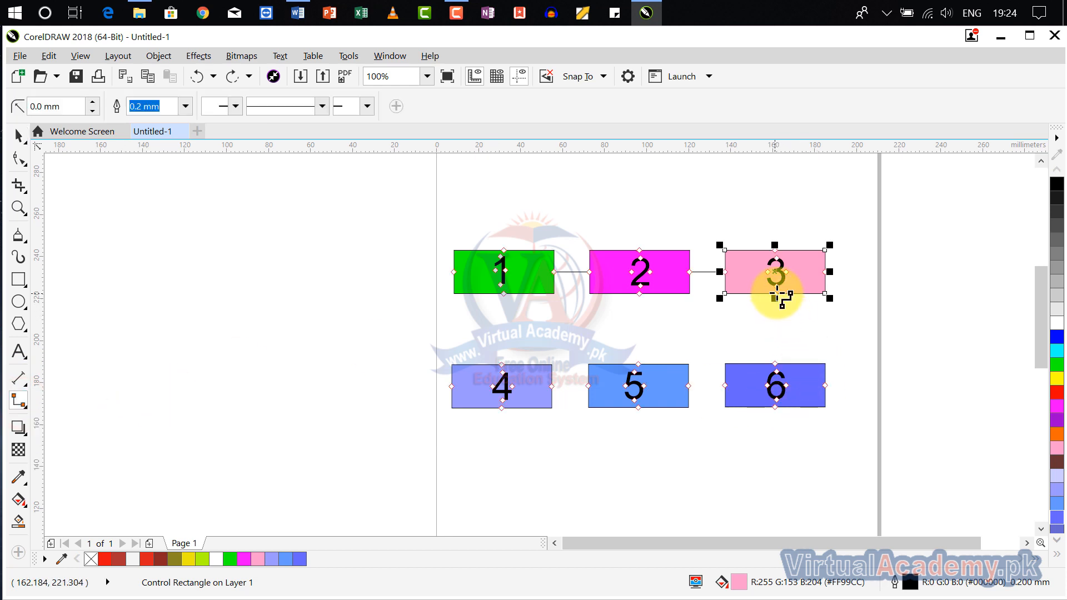
left_click_drag(775, 296, 448, 385)
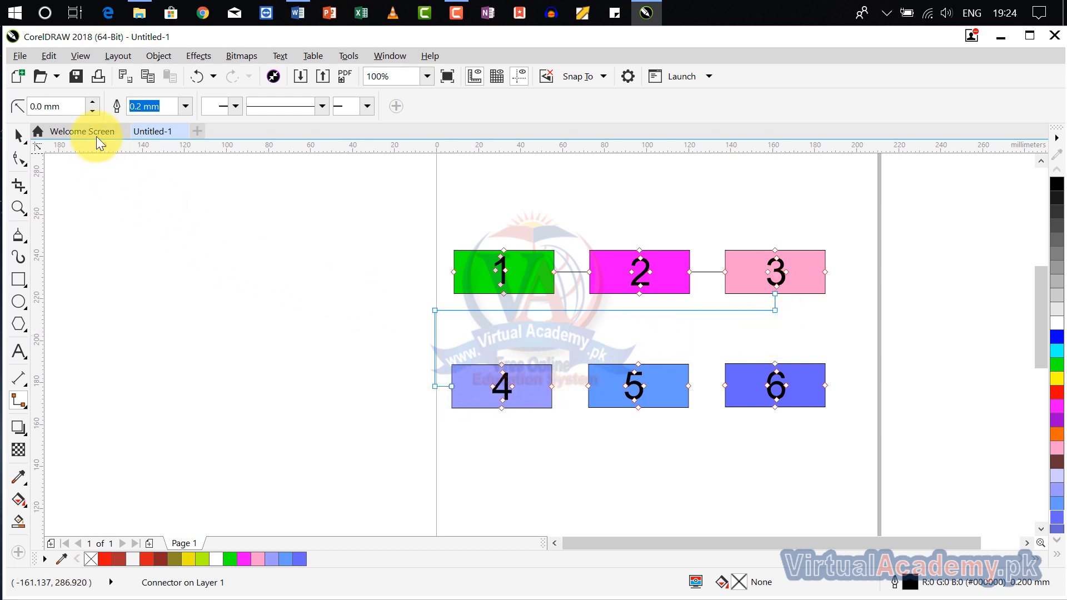
- Round the connector's corners to 14 mm and set its outline width to 2.0 mm
left_click(92, 102)
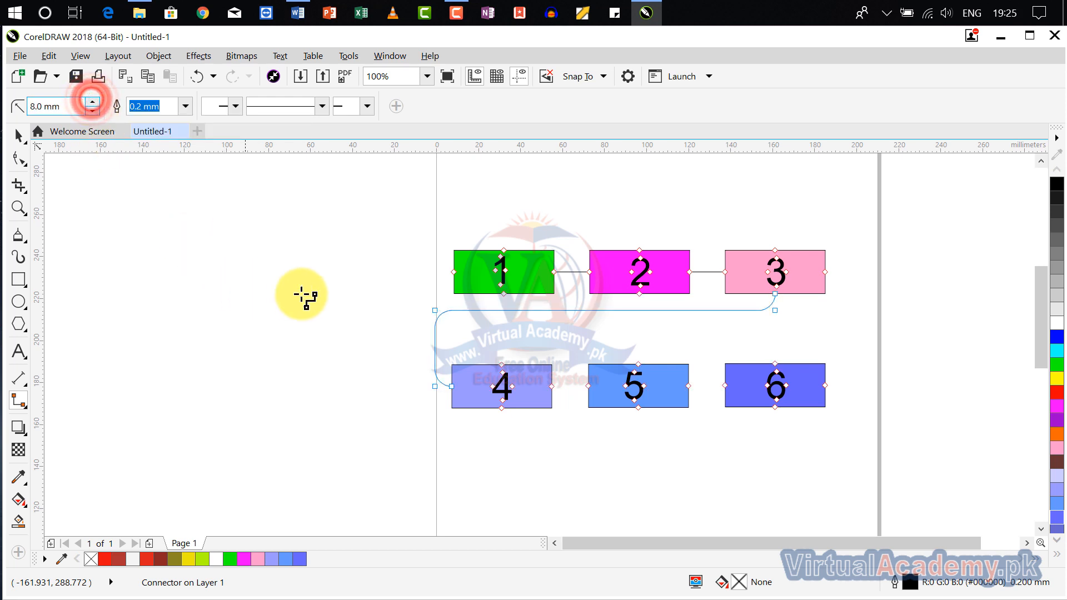
scroll(458, 328, "up", 4)
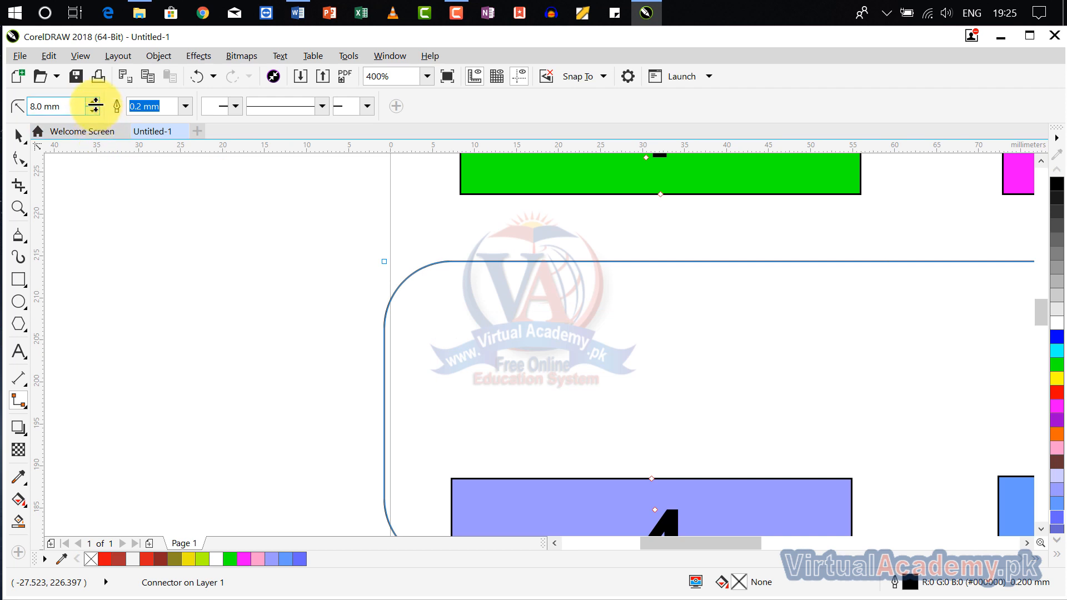
left_click(93, 102)
left_click(93, 103)
left_click(92, 103)
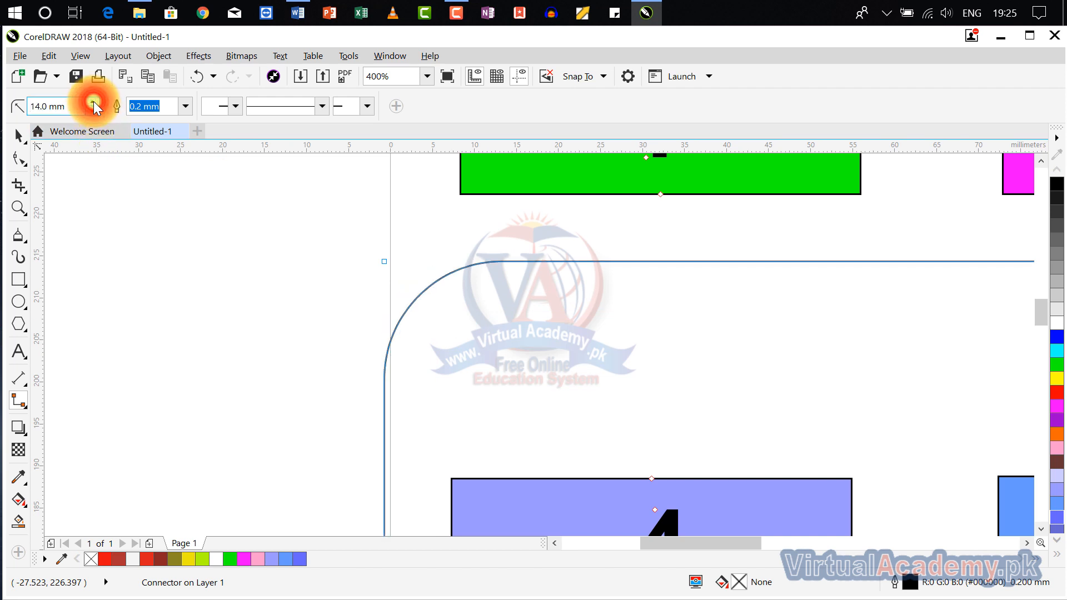
left_click(186, 105)
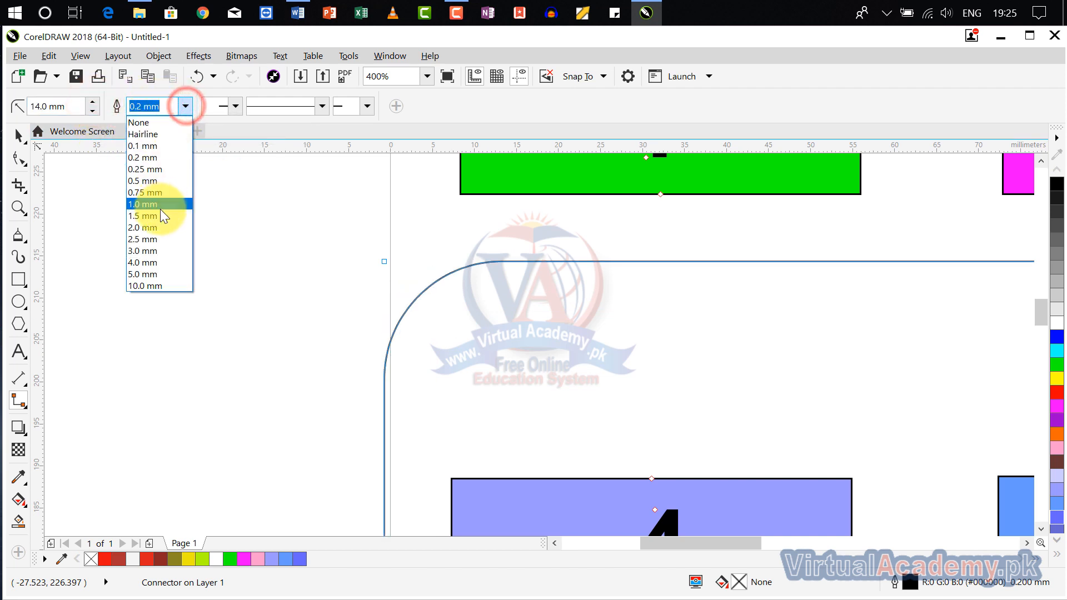
left_click(164, 226)
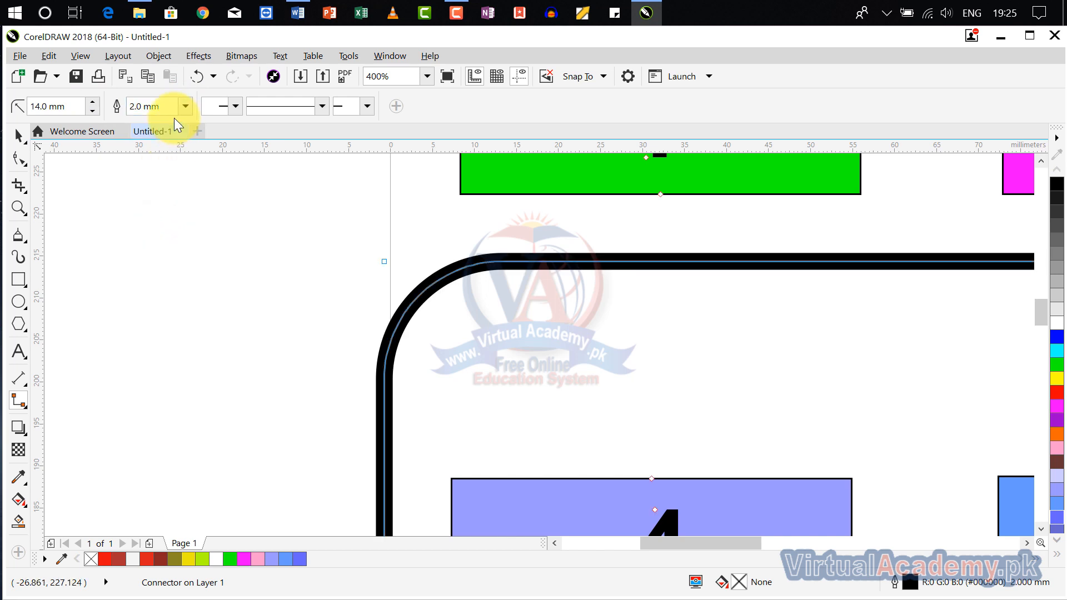
- Add arrowheads to both ends of the connector between boxes 3 and 4 and give it a dashed line style
left_click(232, 108)
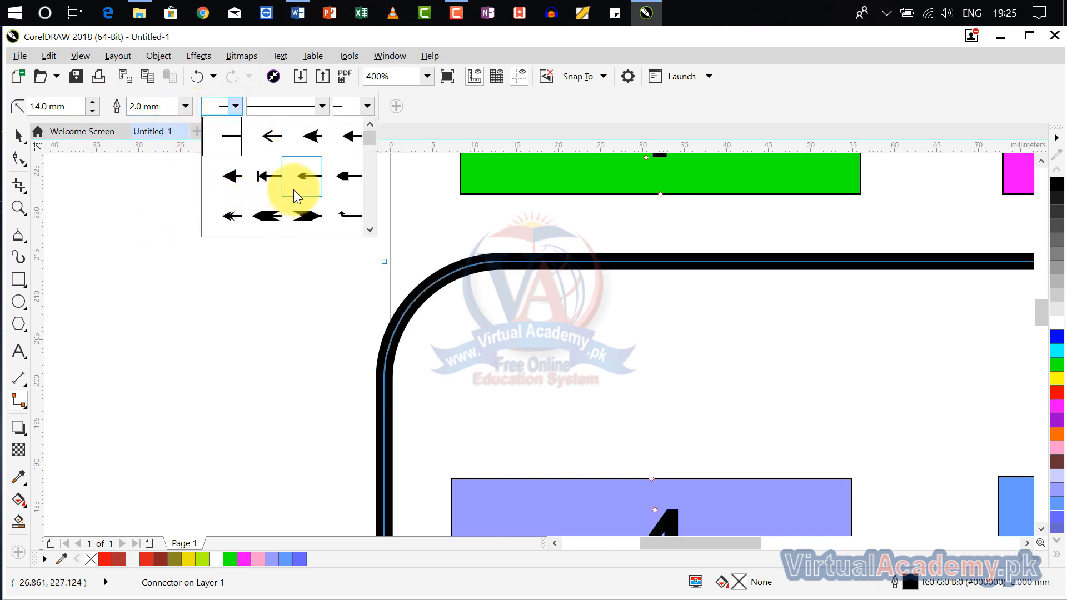
left_click(308, 206)
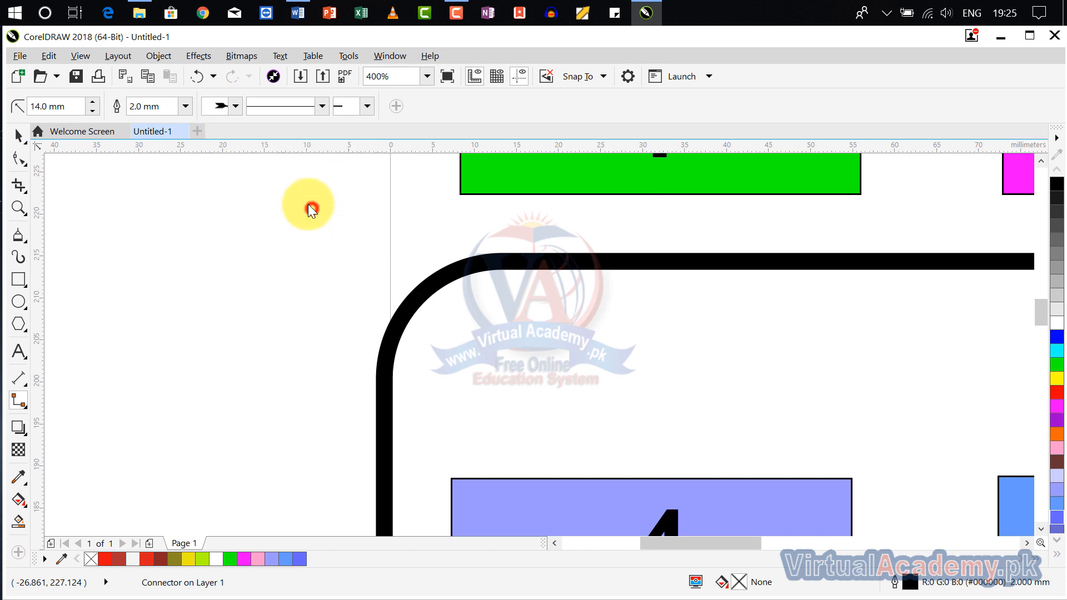
left_click(362, 107)
left_click(465, 188)
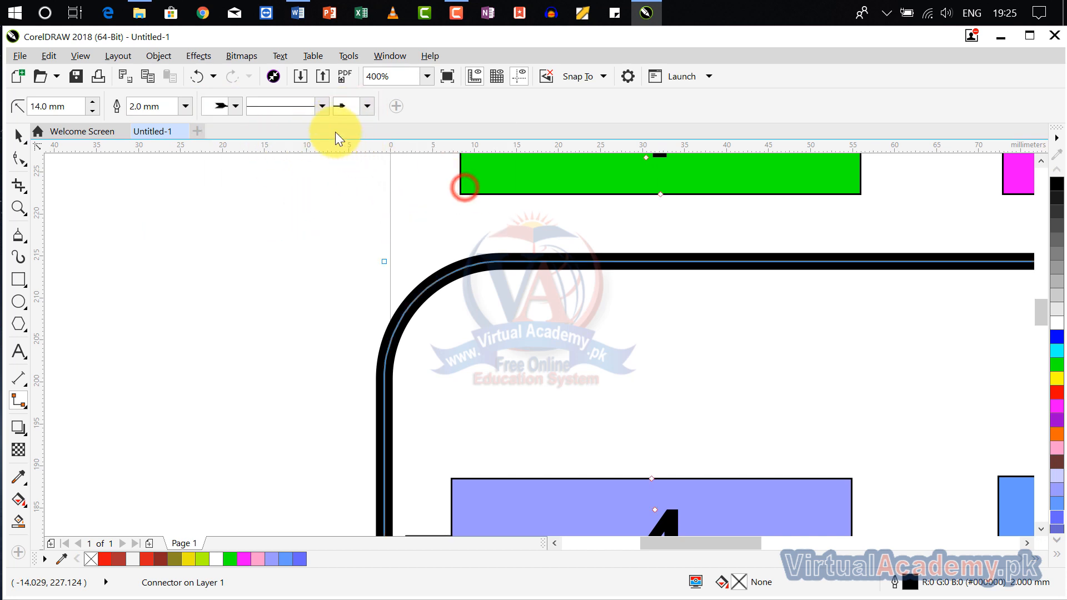
left_click(322, 105)
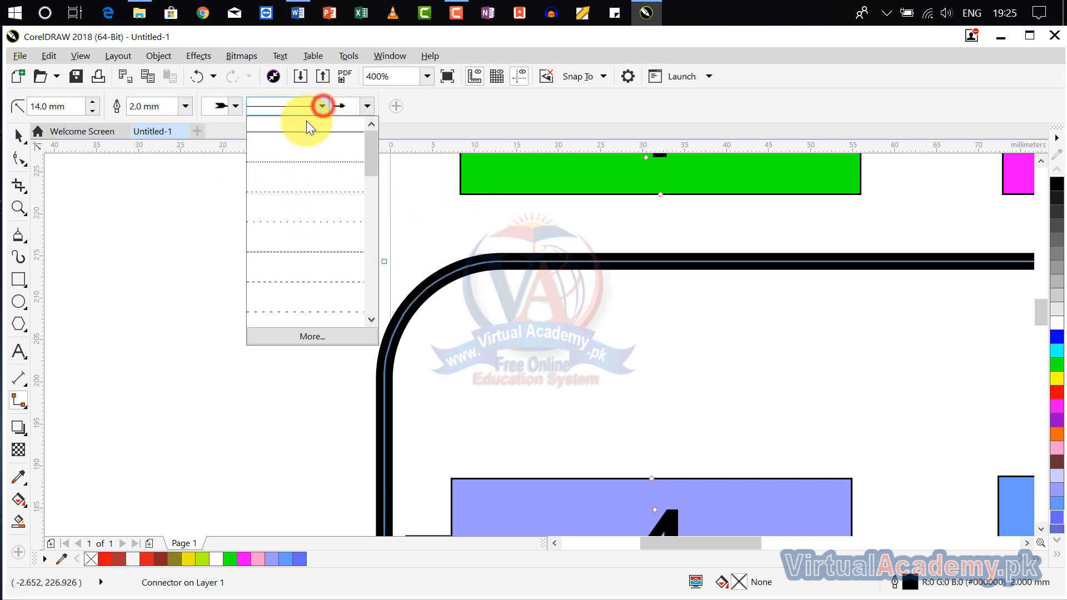
left_click(309, 244)
scroll(591, 326, "down", 4)
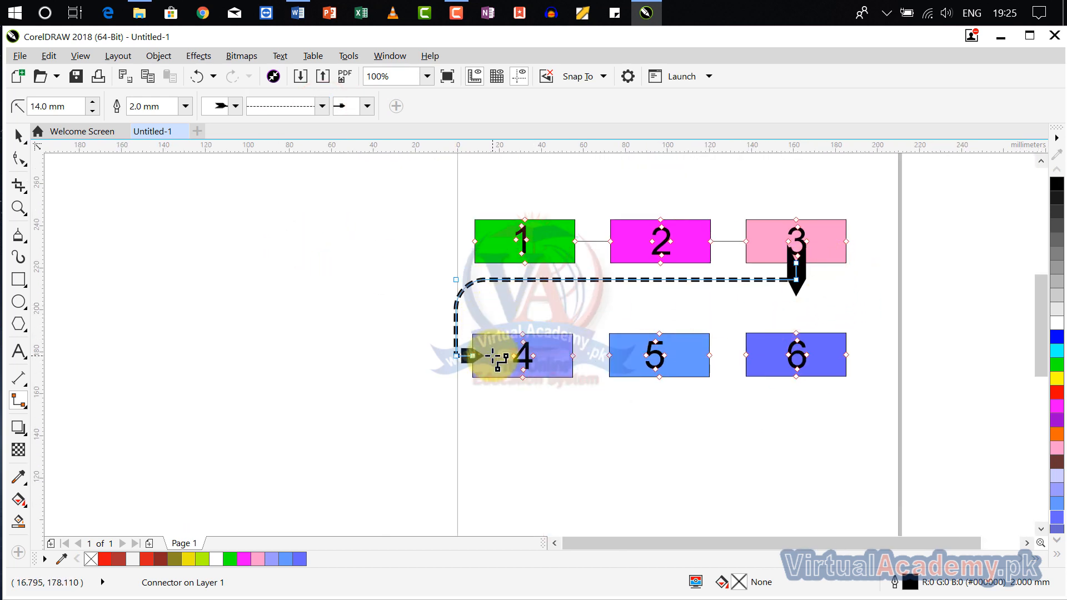
- Remove the arrowheads from both ends of the connector and return its line style to solid
left_click(235, 107)
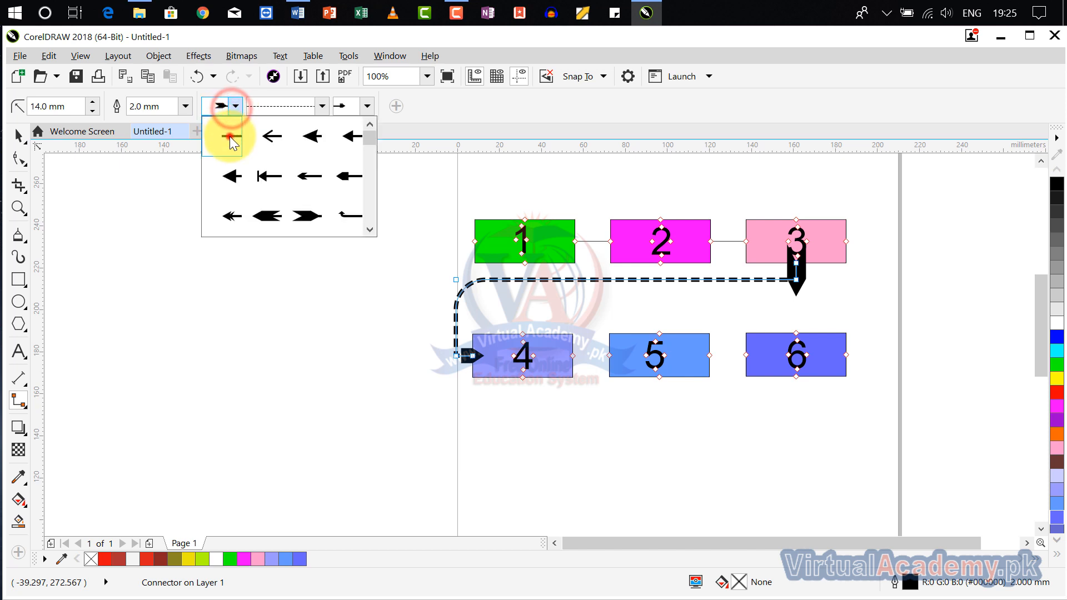
left_click(230, 135)
left_click(368, 107)
left_click(345, 136)
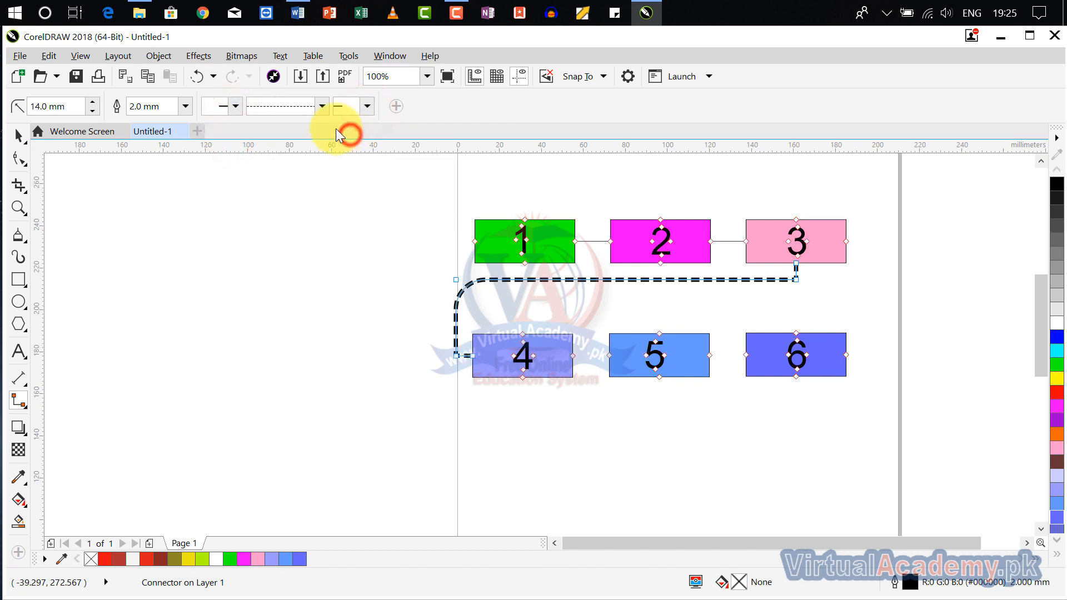
left_click(322, 108)
left_click(314, 130)
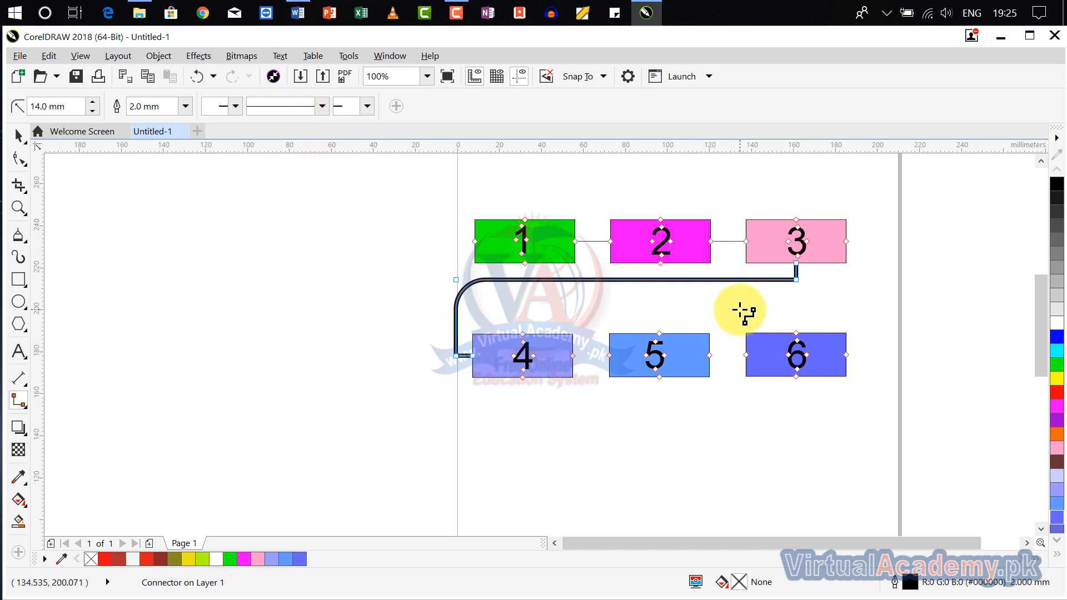
- Colour the outline of the connector between boxes 3 and 4 cyan
right_click(1057, 350)
scroll(827, 304, "up", 2)
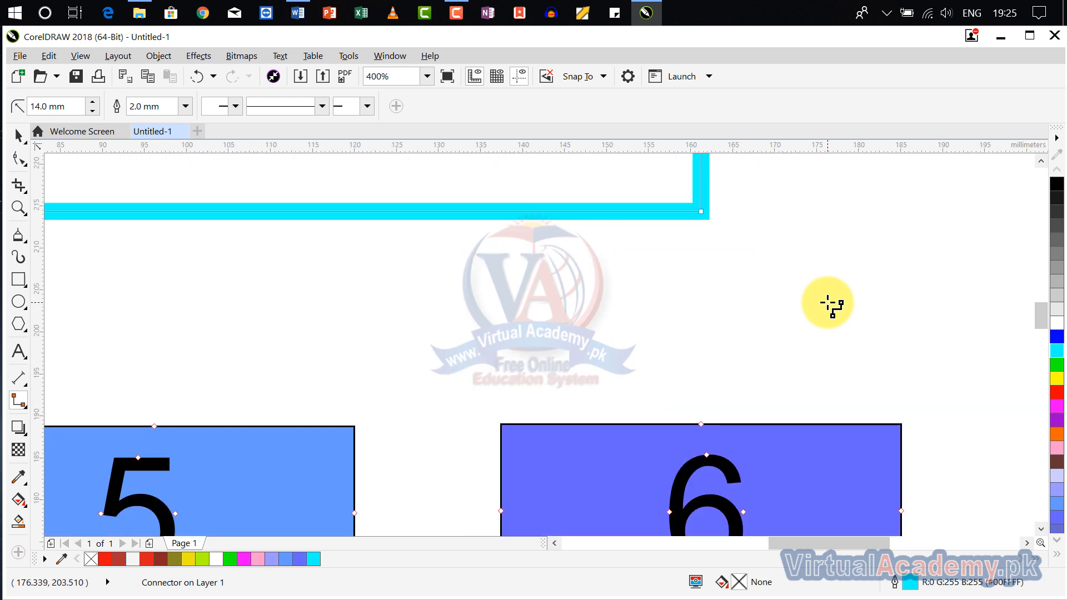
scroll(827, 303, "down", 1)
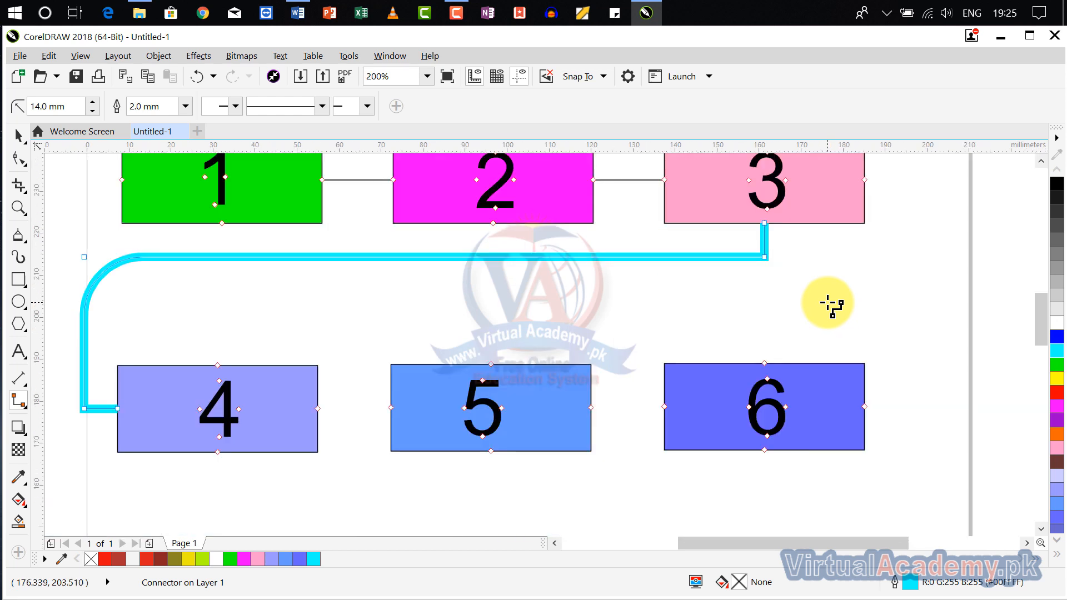
left_click_drag(827, 304, 885, 291)
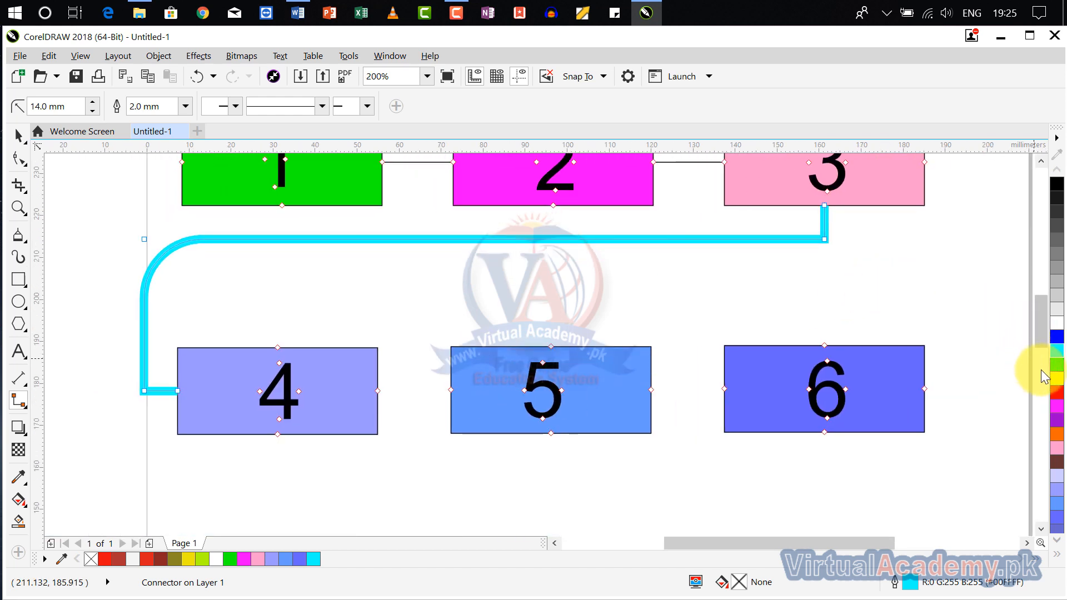
- Colour the outline of the connector between boxes 3 and 4 red
right_click(1060, 396)
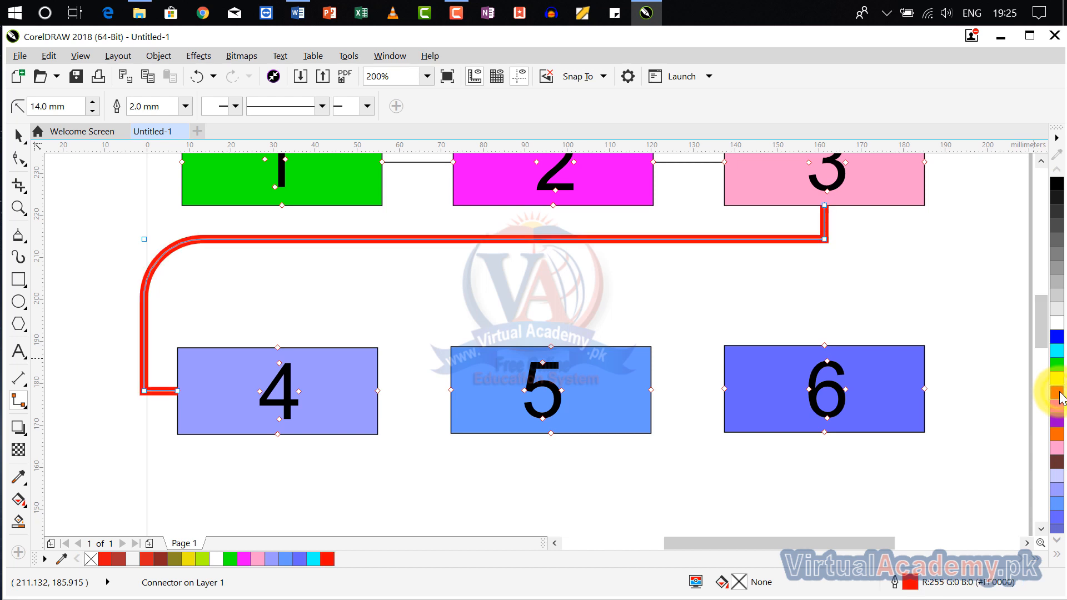
scroll(750, 309, "down", 1)
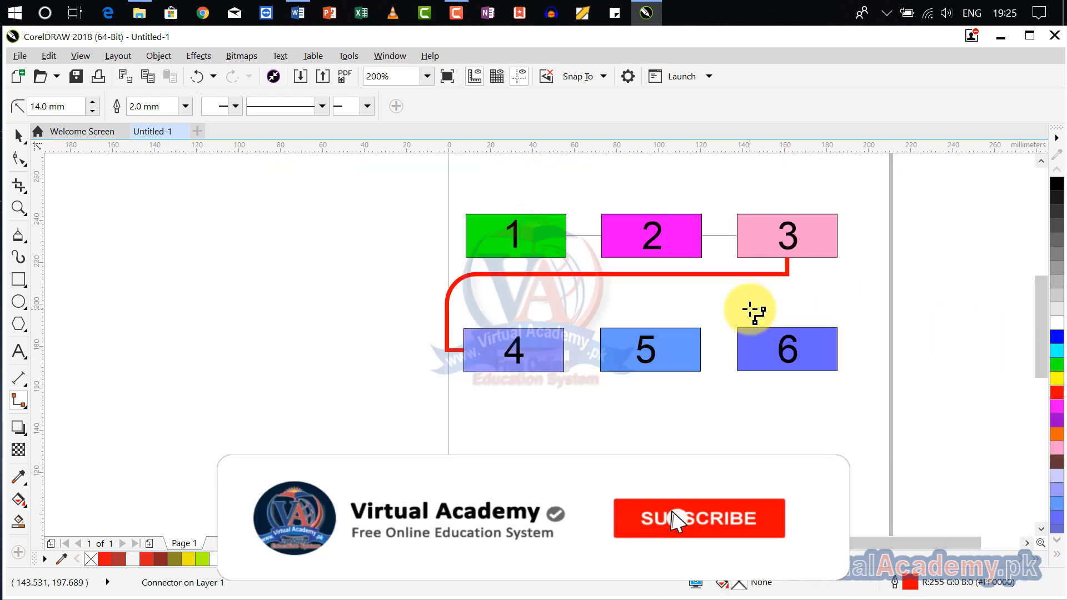
left_click_drag(714, 300, 728, 287)
scroll(728, 287, "up", 1)
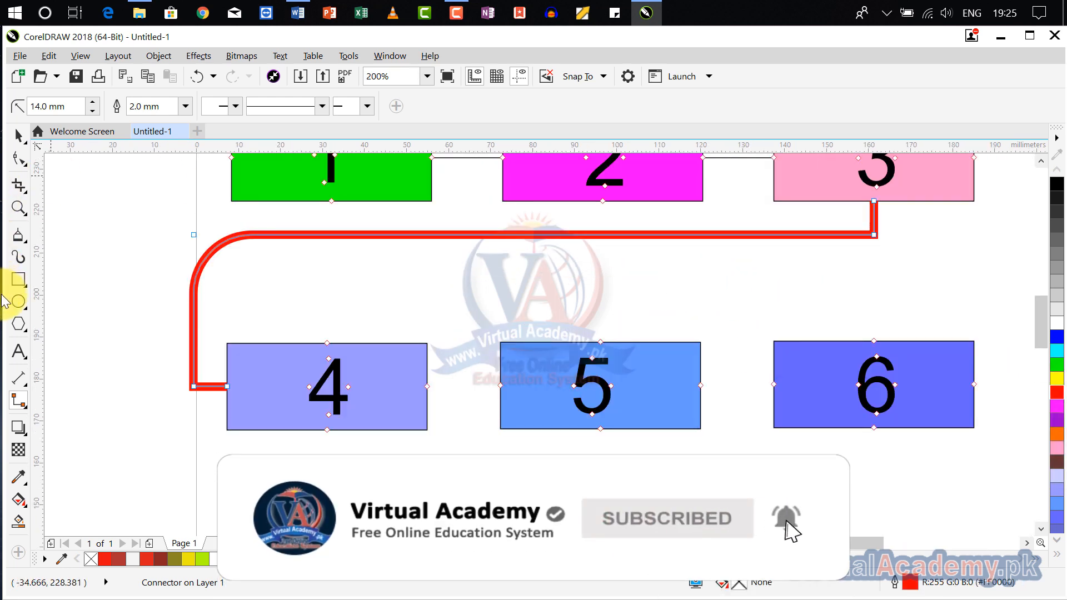
- Try to draw a right-angle connector downward from the bottom midpoint of box 4, and undo it
left_click(20, 380)
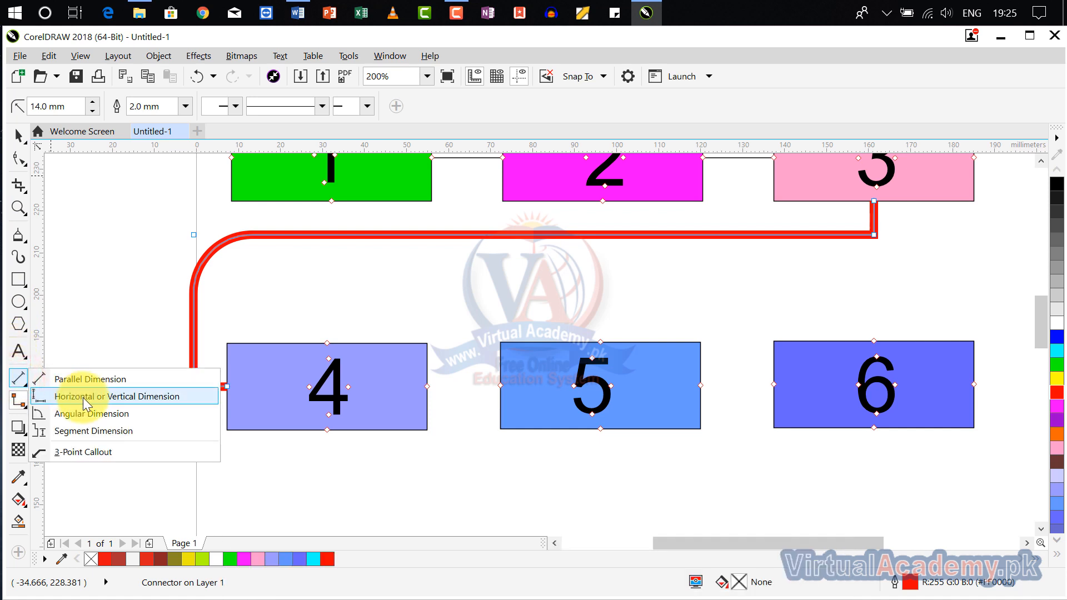
left_click(18, 400)
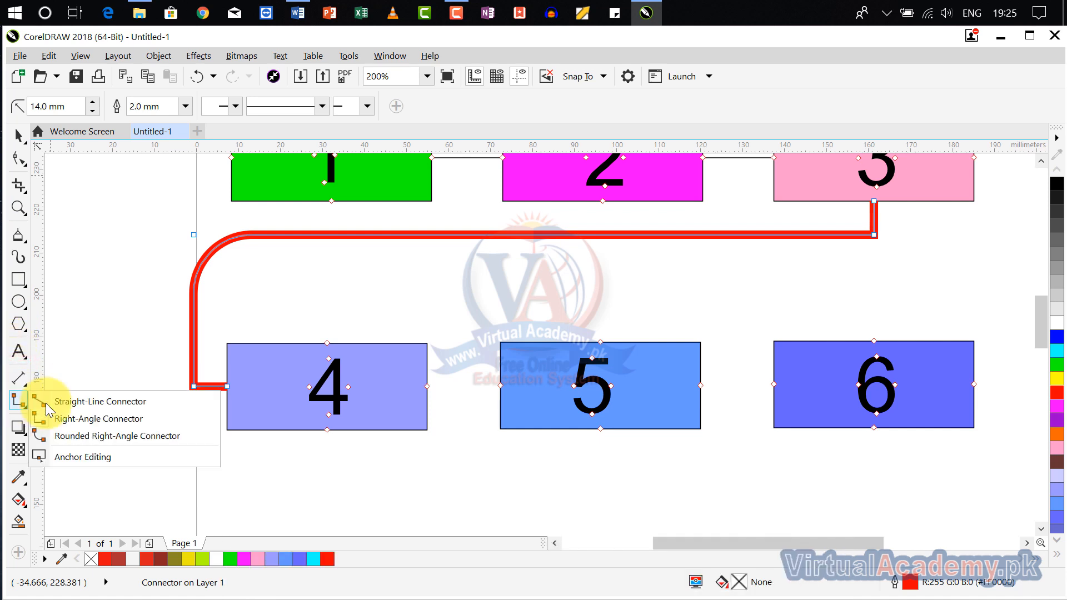
left_click(153, 424)
scroll(282, 441, "down", 2)
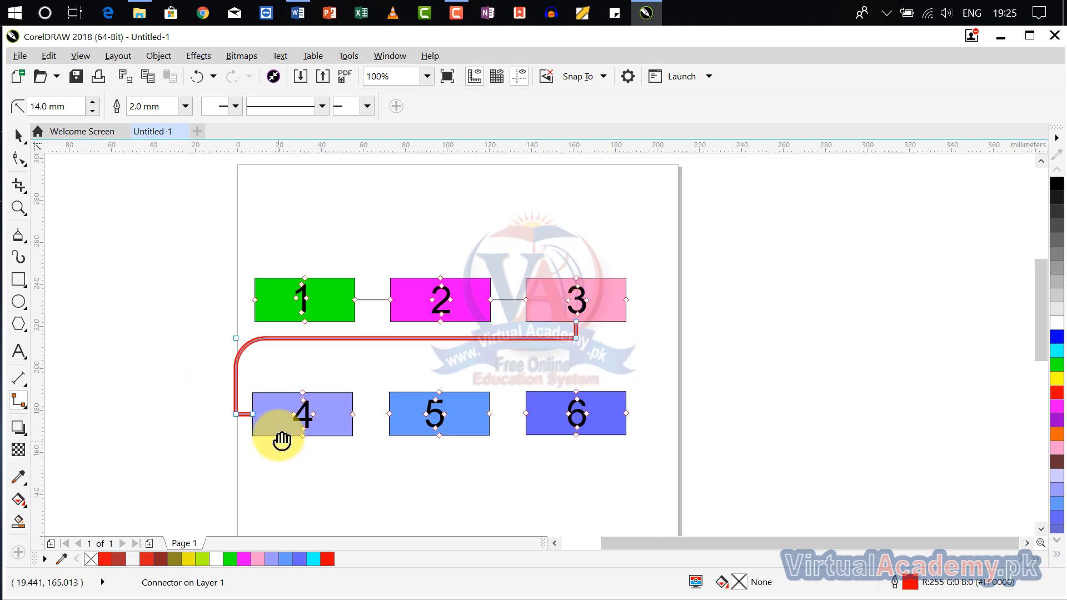
mouse_move(282, 441)
left_mouse_down()
mouse_move(288, 308)
mouse_move(331, 341)
mouse_move(333, 376)
left_mouse_up()
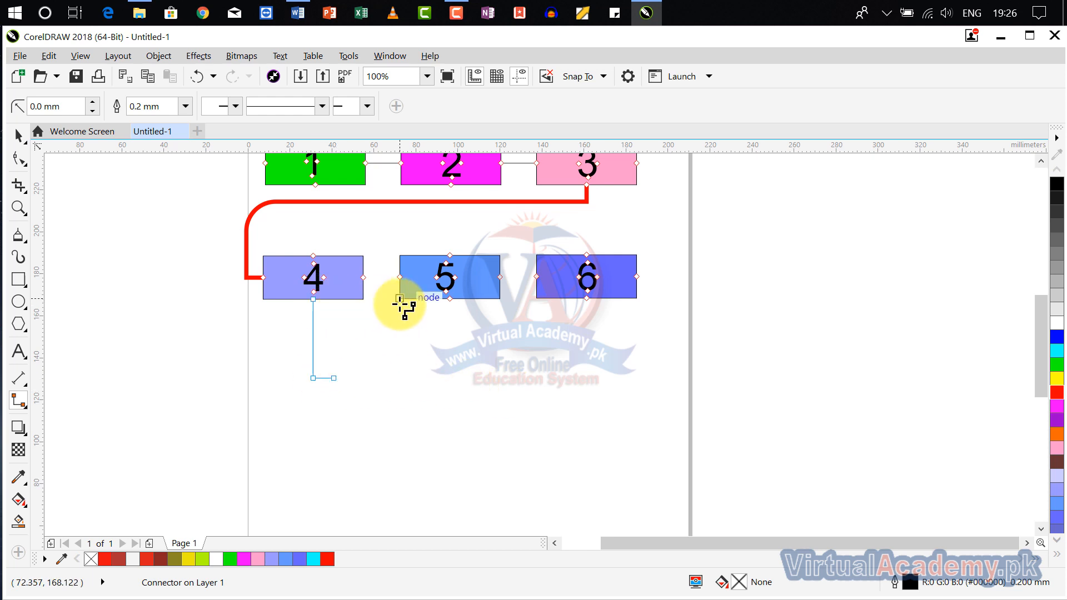
key("ctrl+z")
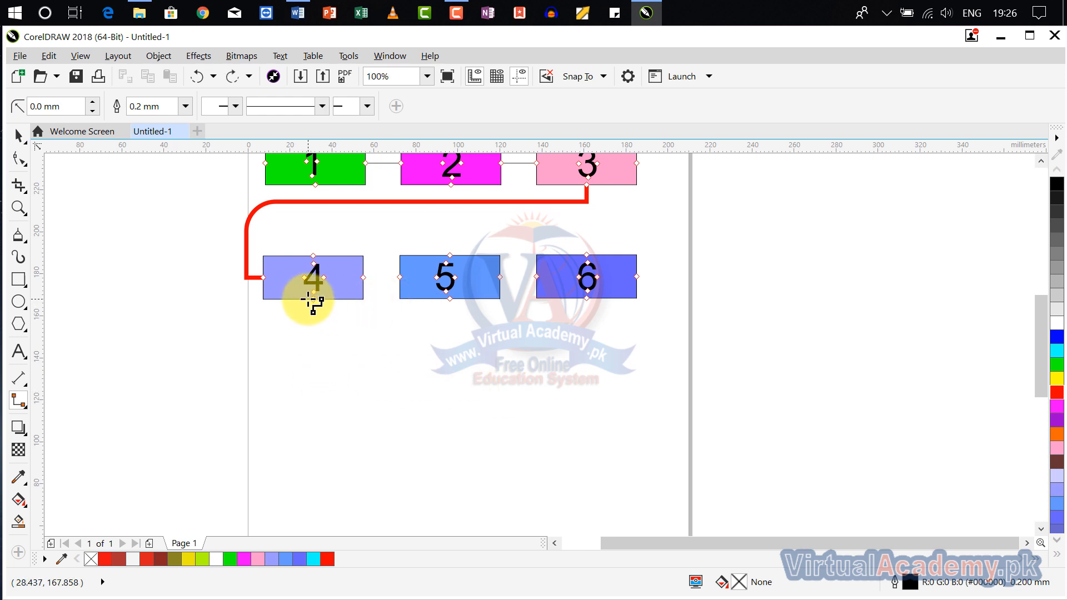
- Try a right-angle connector from box 4's bottom midpoint around box 6 to box 3's right-side midpoint, and undo it
left_click_drag(313, 300, 644, 216)
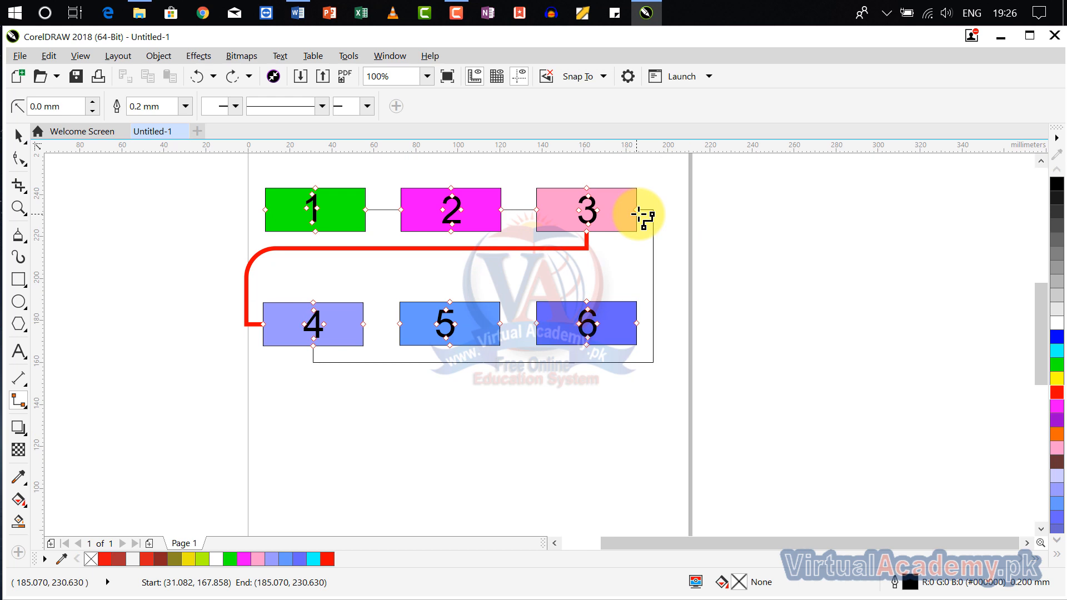
left_click_drag(639, 213, 640, 214)
scroll(650, 250, "up", 1)
scroll(649, 251, "down", 1)
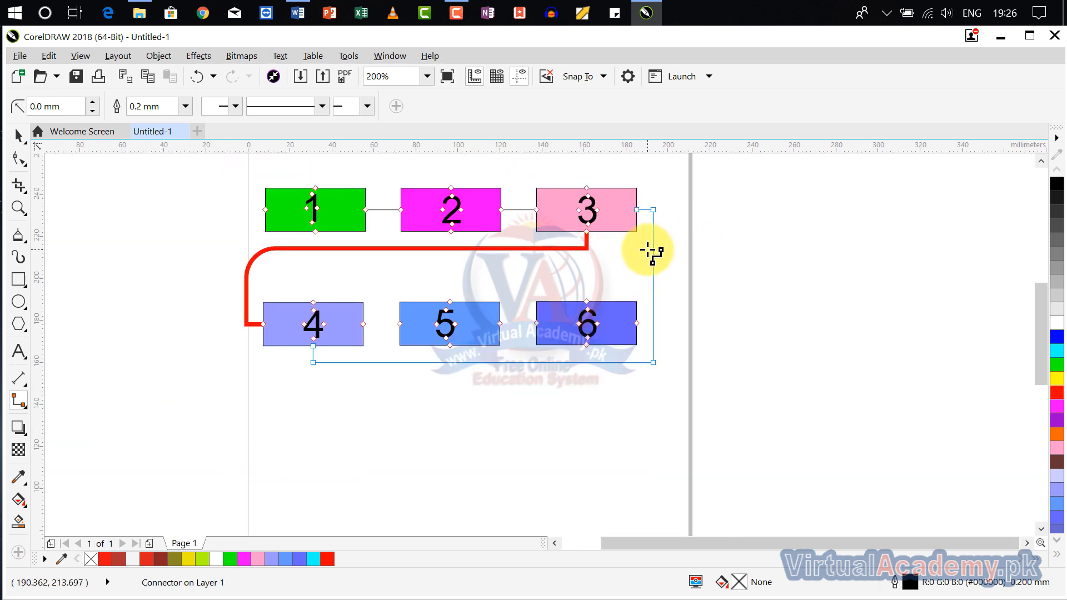
key("ctrl+z")
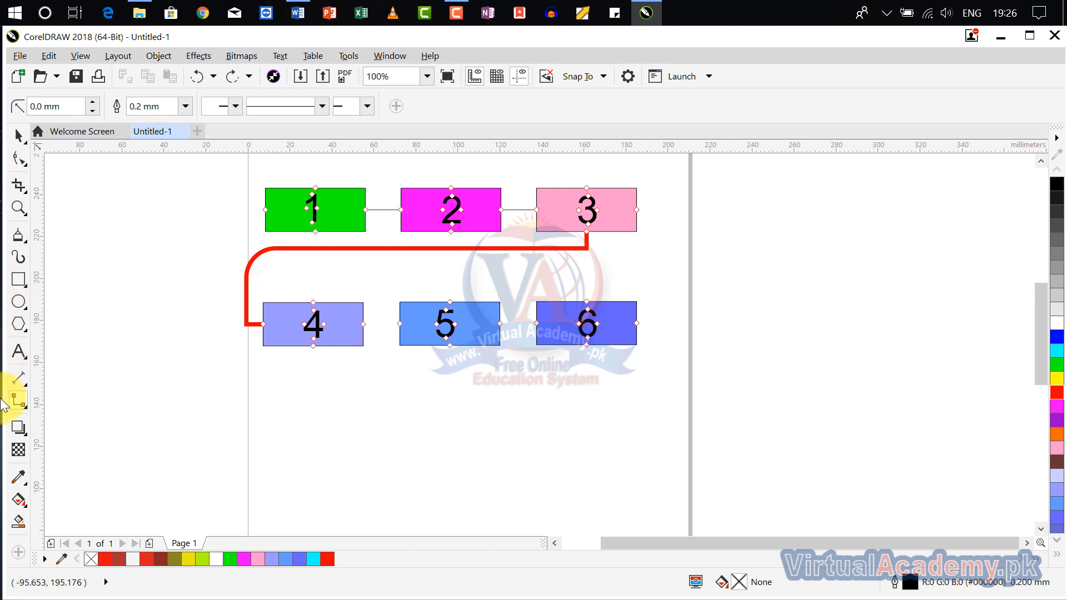
- Draw an ellipse about 88 by 81 mm on the empty canvas beside the page and place a copy to its right
left_click(21, 400)
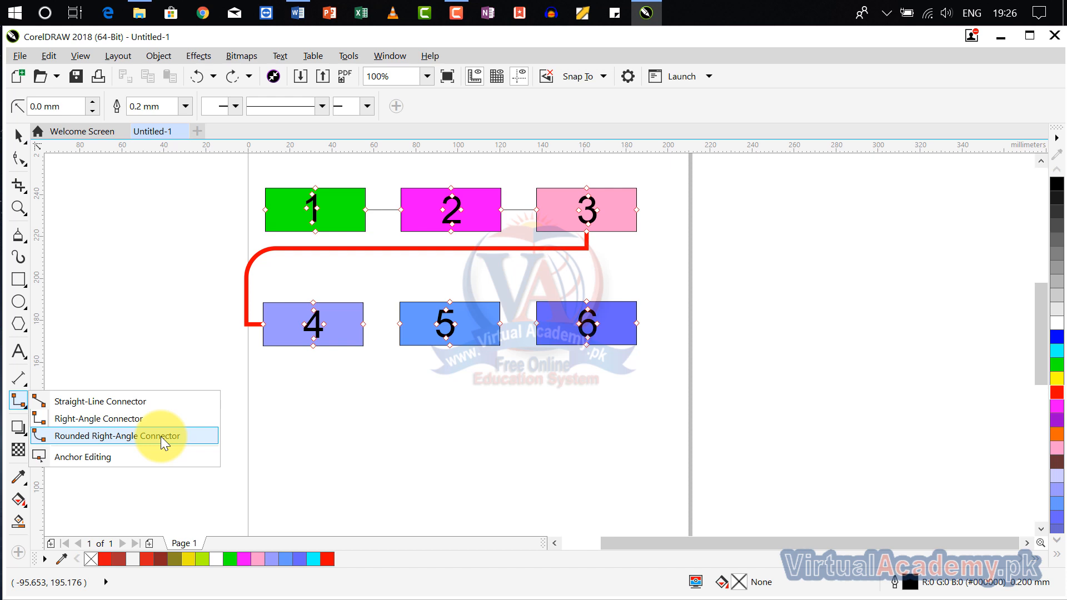
left_click(25, 304)
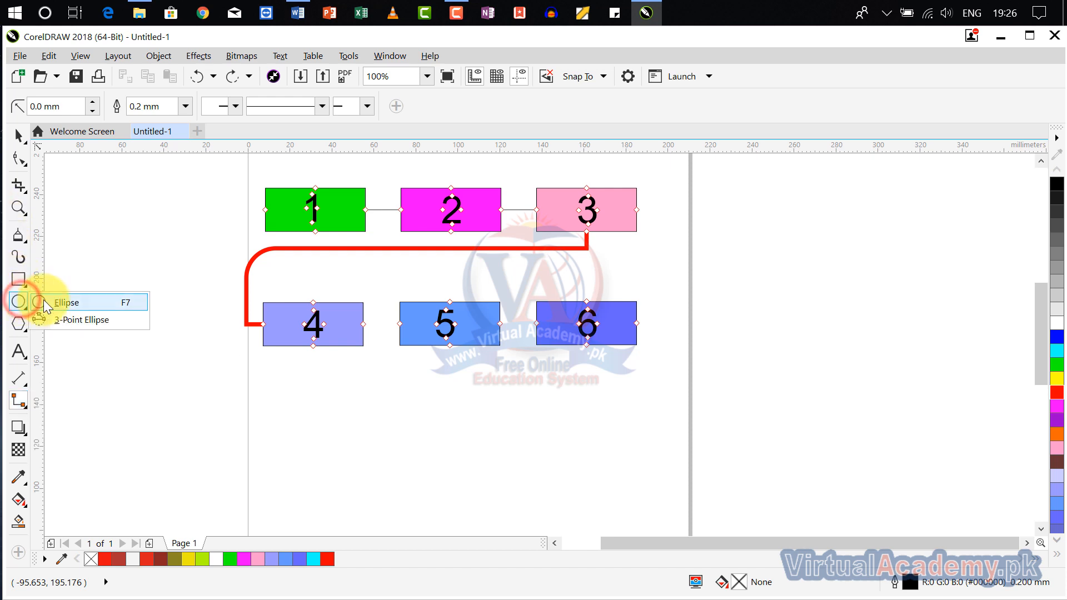
left_click(45, 301)
left_click_drag(719, 326, 439, 295)
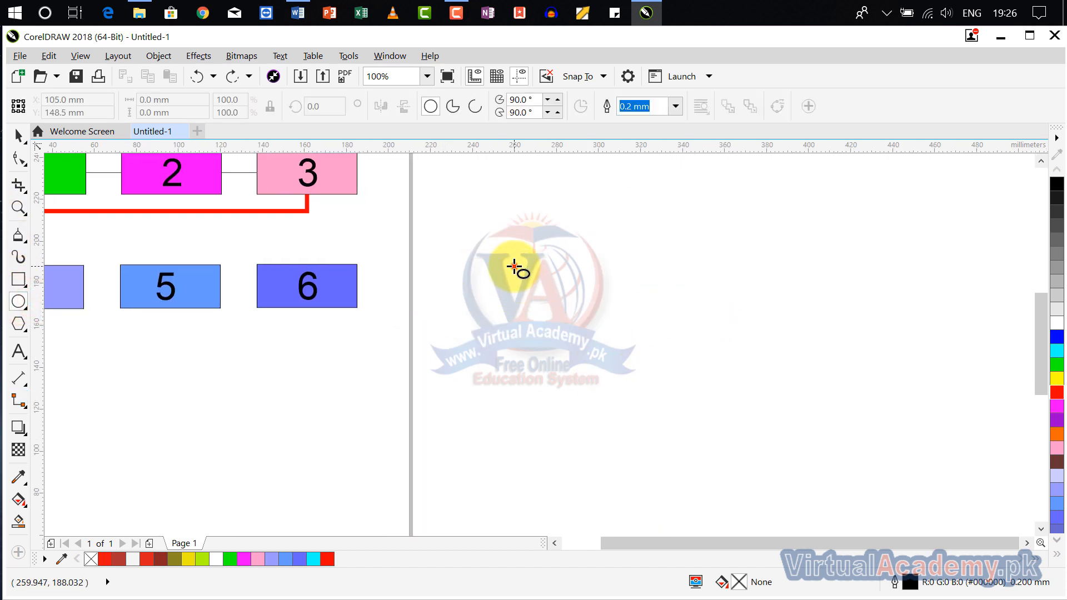
left_click_drag(512, 266, 701, 439)
left_click_drag(611, 349, 886, 351)
left_click_drag(715, 374, 665, 339)
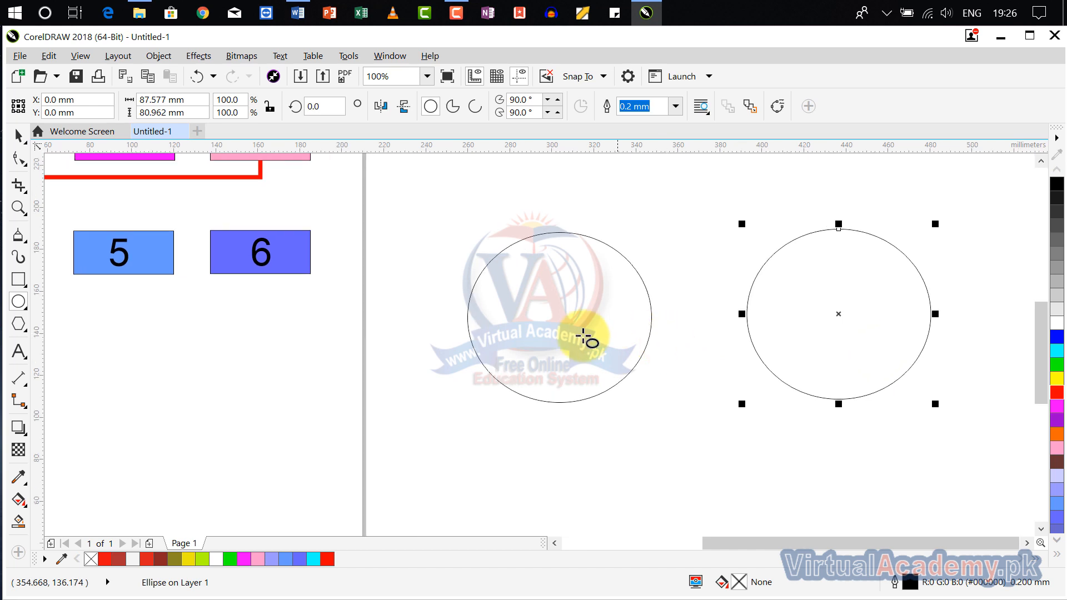
left_click_drag(571, 351, 539, 382)
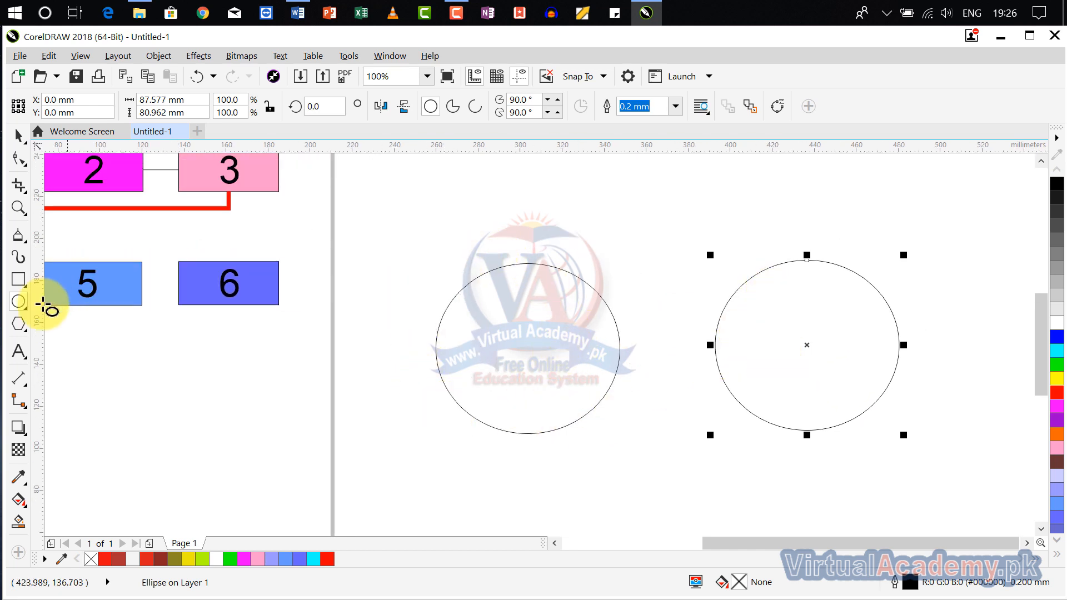
- Draw a rounded right-angle connector from the right ellipse's top quadrant to its bottom quadrant
left_click(19, 401)
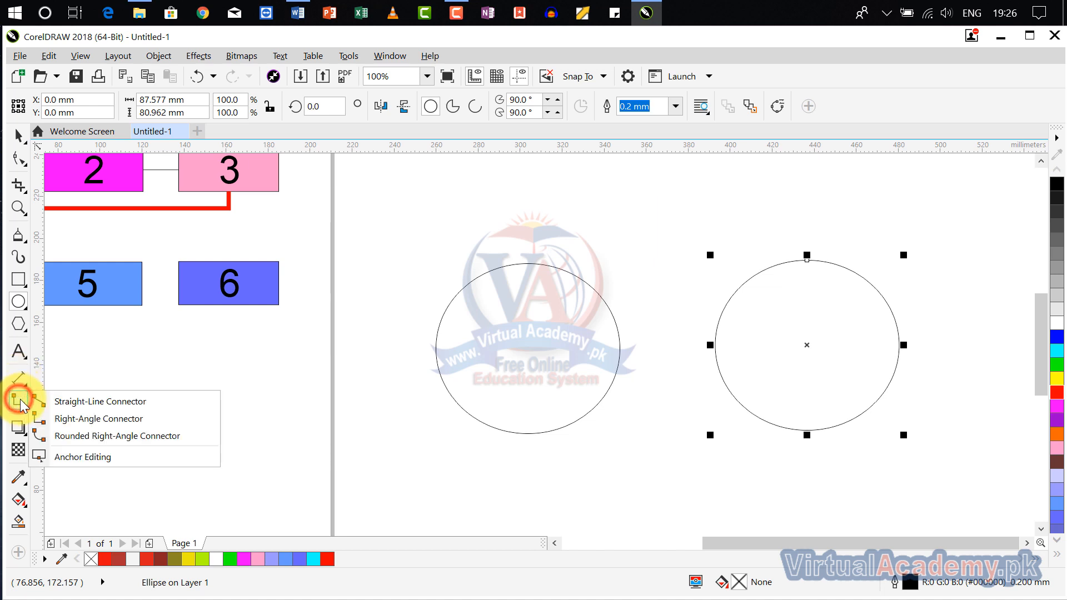
left_click(93, 437)
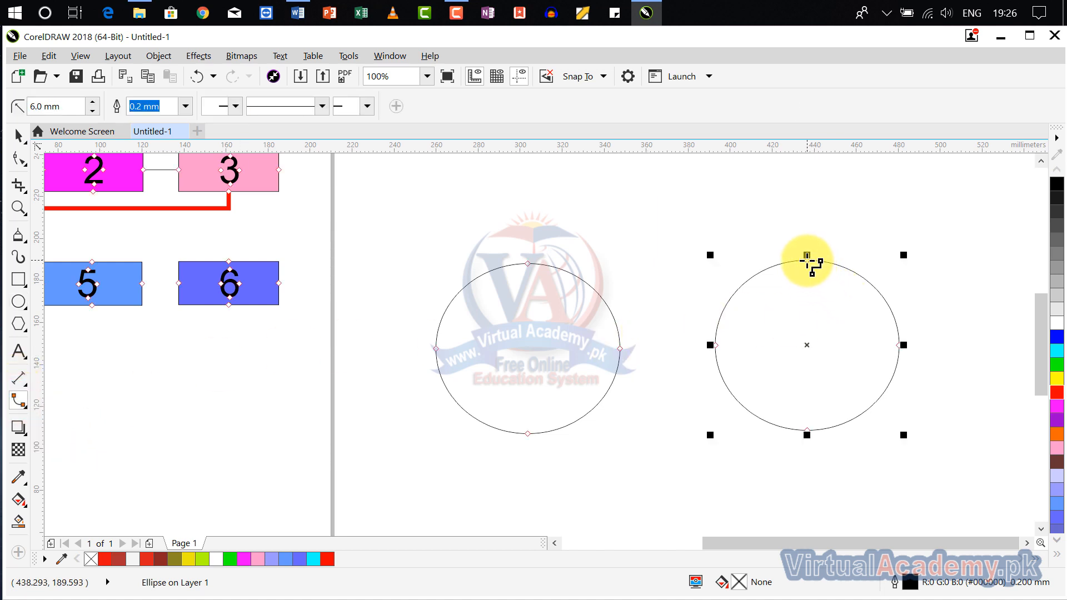
left_click_drag(807, 258, 808, 431)
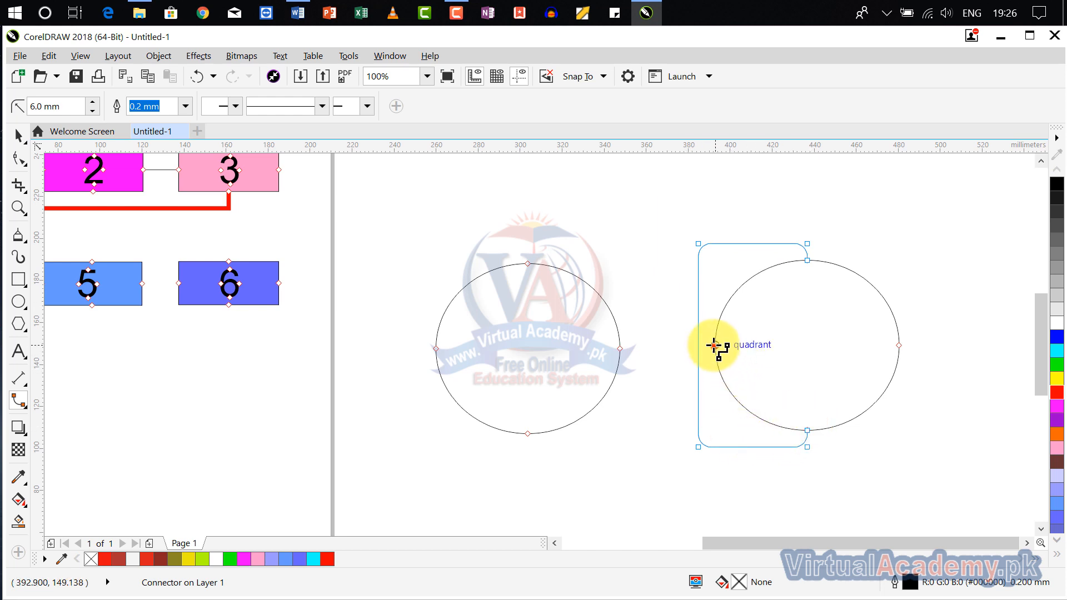
- Connect the right ellipse's left quadrant to the left ellipse with a rounded connector, and reattach its end to the left ellipse's bottom quadrant
left_click_drag(715, 345, 620, 350)
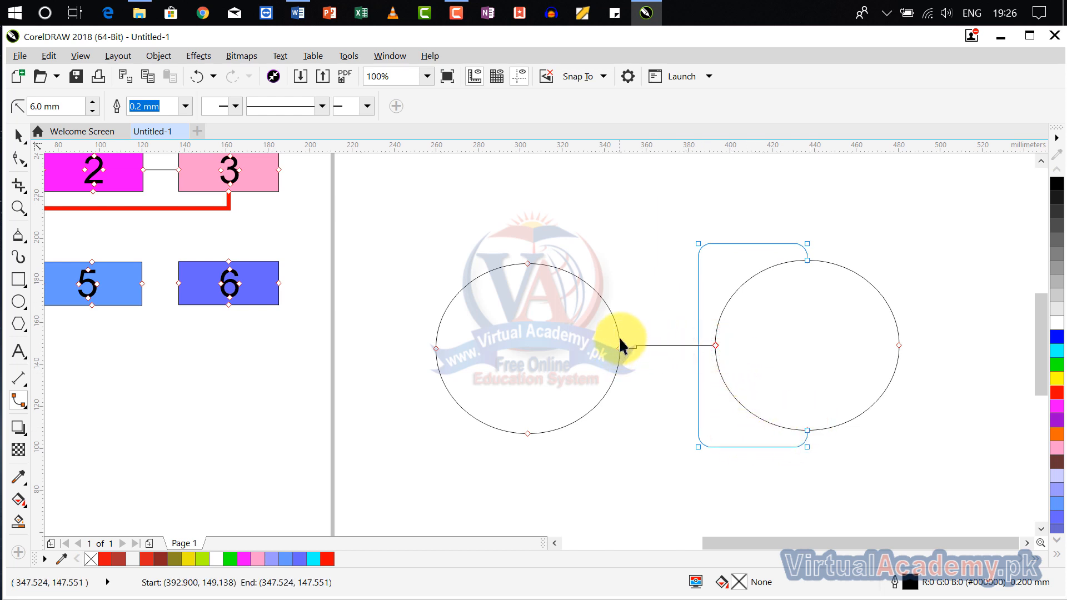
left_click_drag(567, 253, 527, 272)
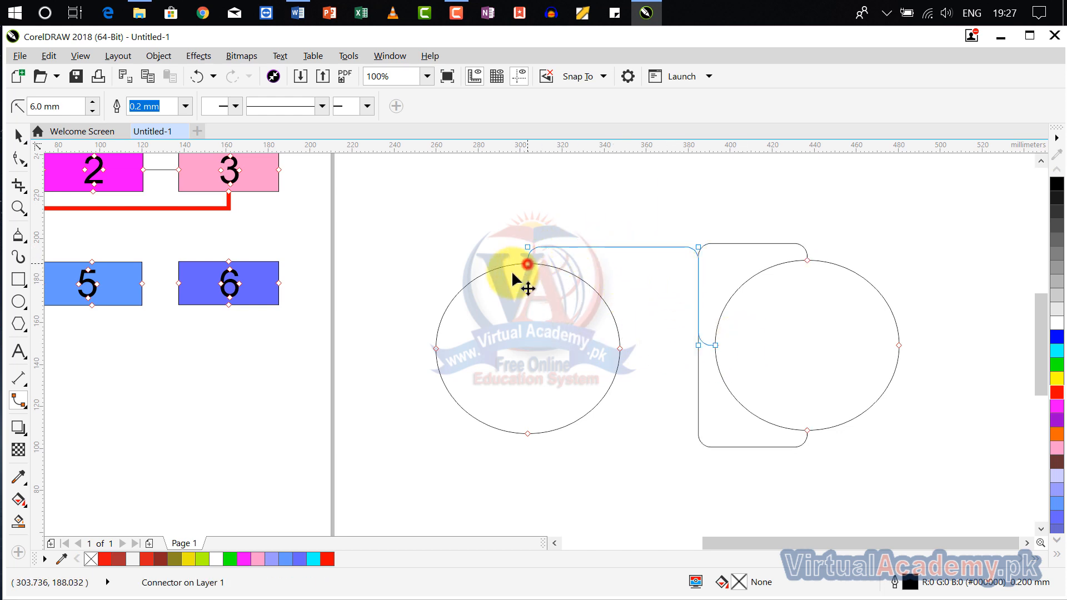
left_click_drag(527, 263, 527, 434)
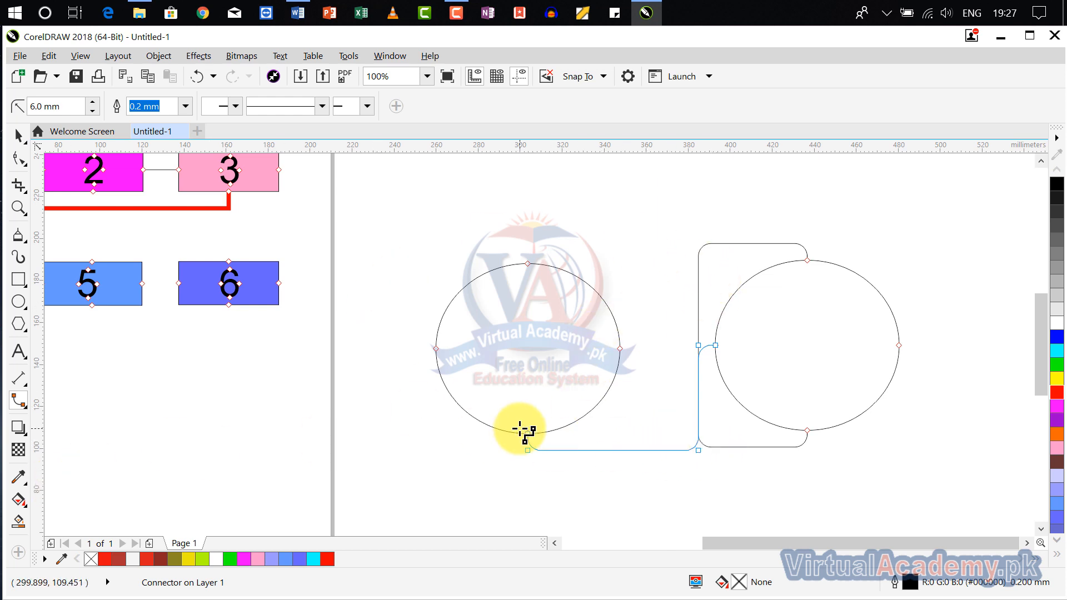
- Draw a rectangle about 81 by 66 mm above the two ellipses and fill it red
left_click(20, 401)
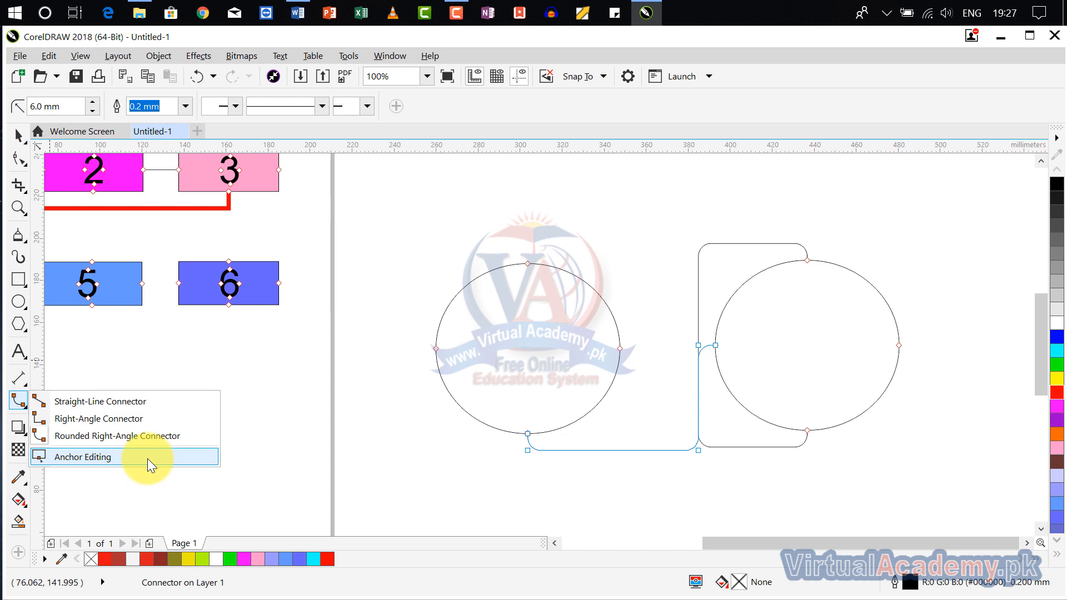
scroll(305, 411, "down", 2)
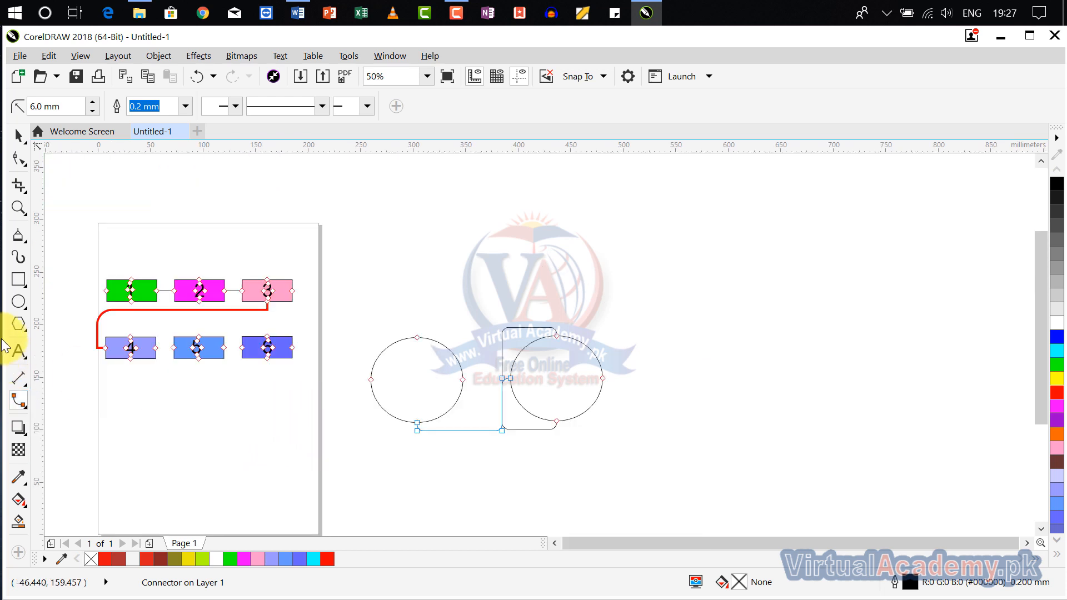
left_click(17, 282)
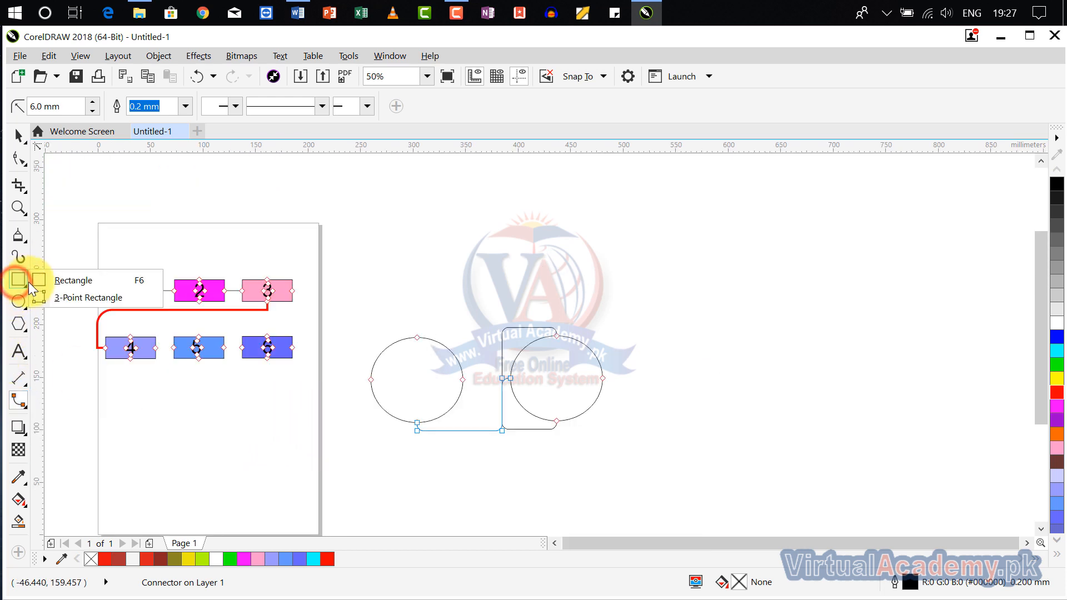
left_click_drag(481, 199, 567, 269)
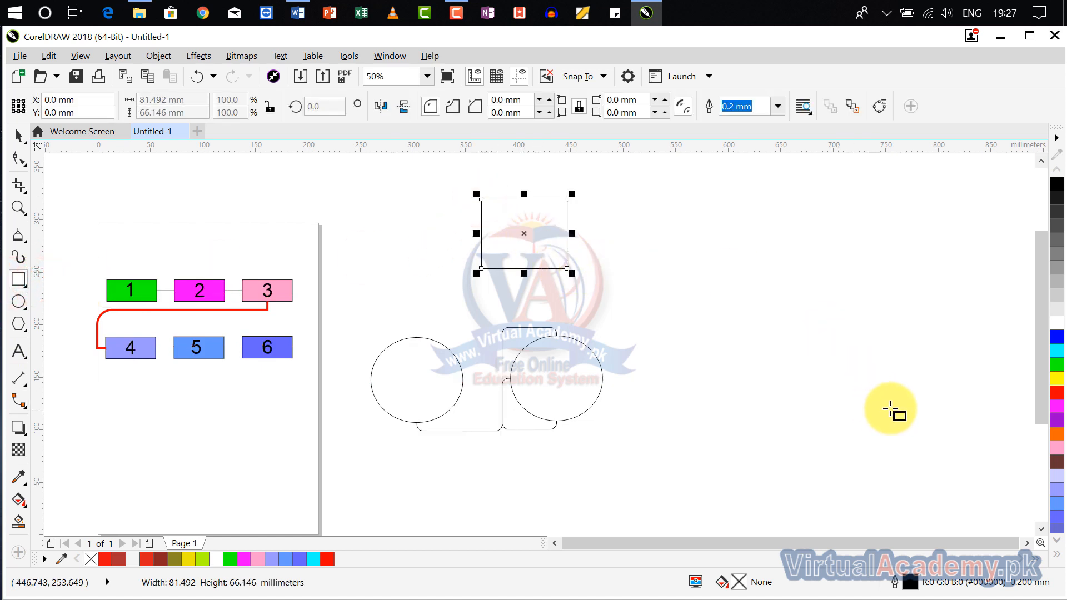
left_click(1057, 394)
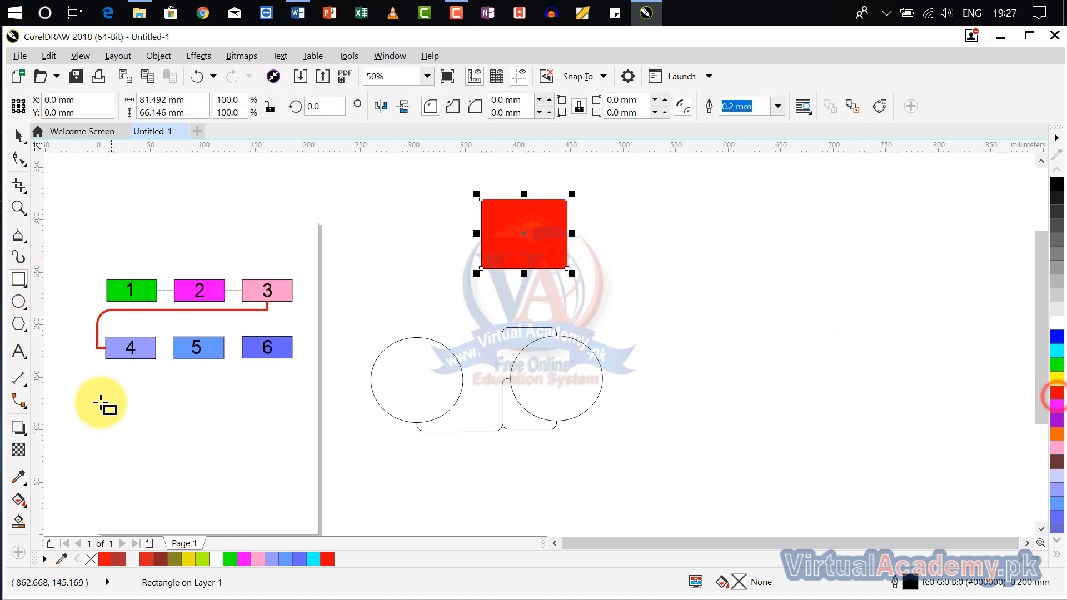
- Draw an ellipse about 81 by 82 mm to the right of the red rectangle and fill it Powder Blue
left_click(16, 303)
left_click(43, 301)
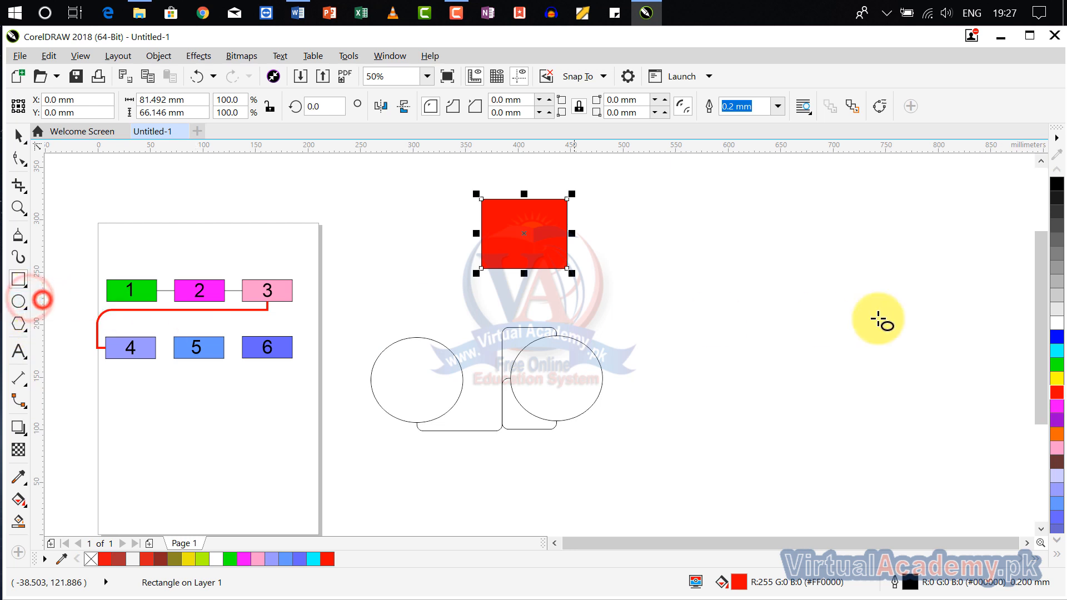
mouse_move(686, 210)
left_mouse_down()
mouse_move(777, 278)
mouse_move(771, 298)
left_mouse_up()
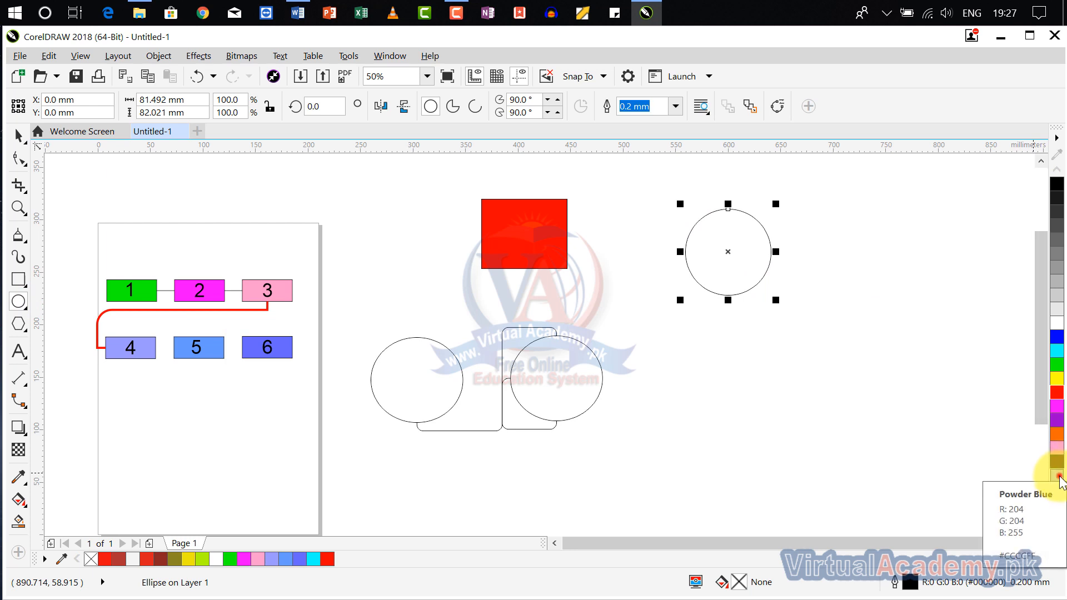
left_click(1059, 477)
scroll(786, 298, "up", 2)
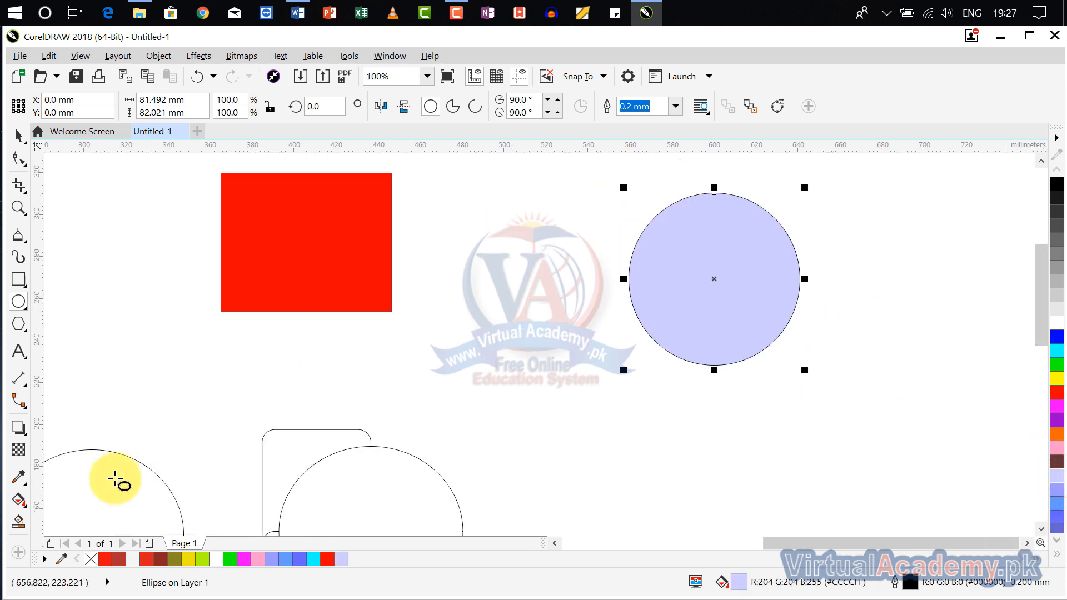
left_click(15, 404)
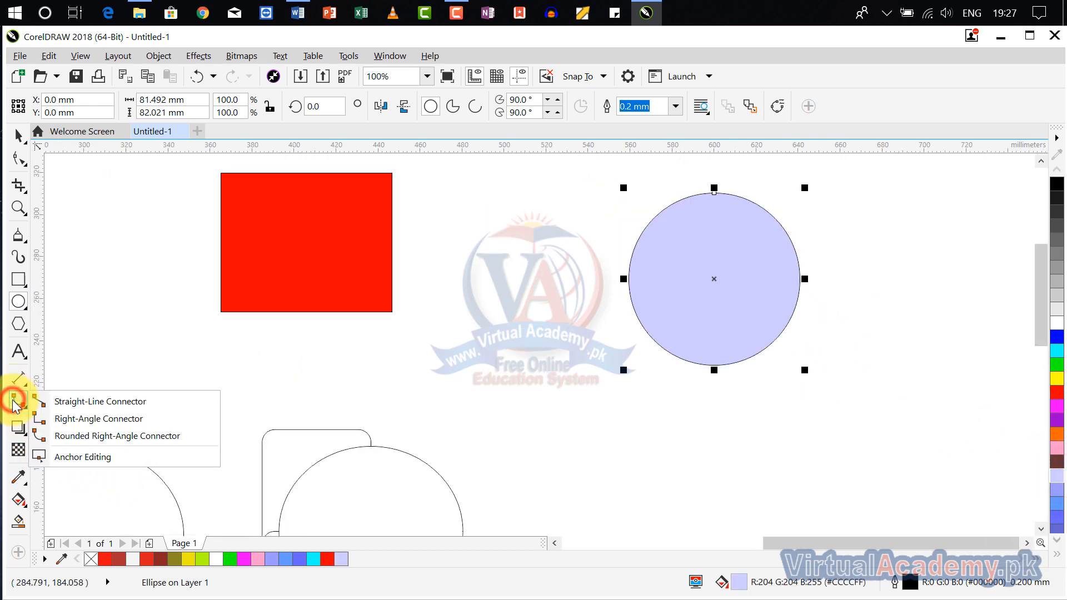
left_click(70, 403)
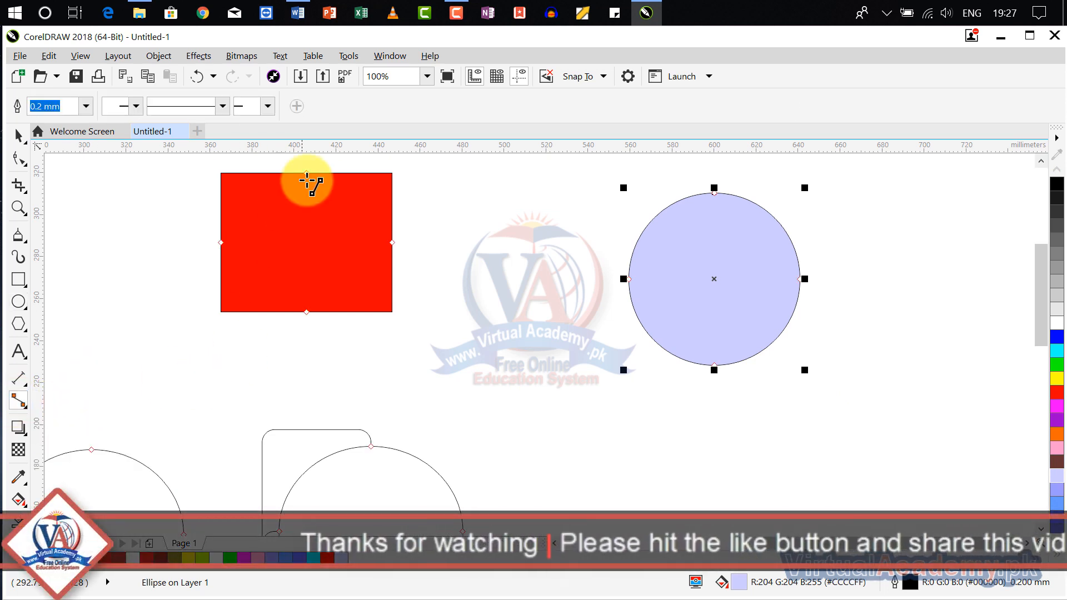
scroll(307, 180, "up", 6)
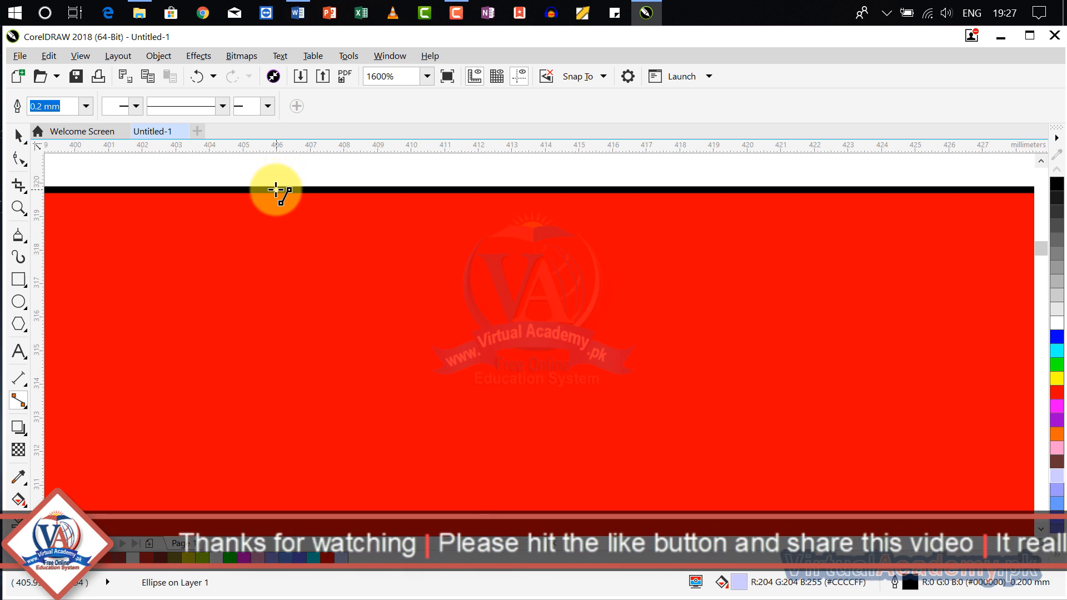
scroll(381, 211, "down", 6)
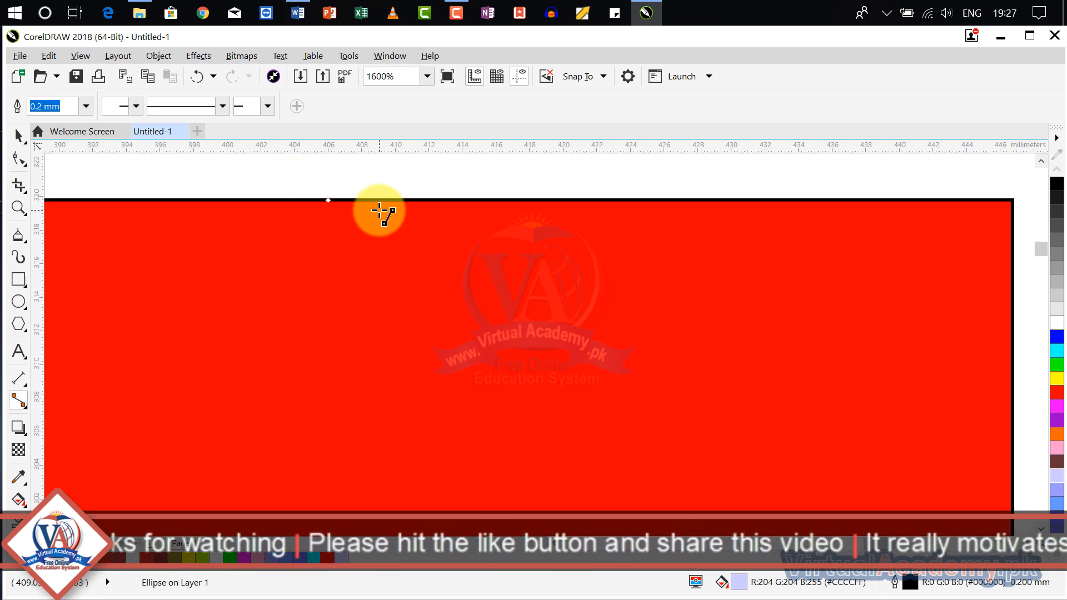
left_click_drag(384, 213, 459, 174)
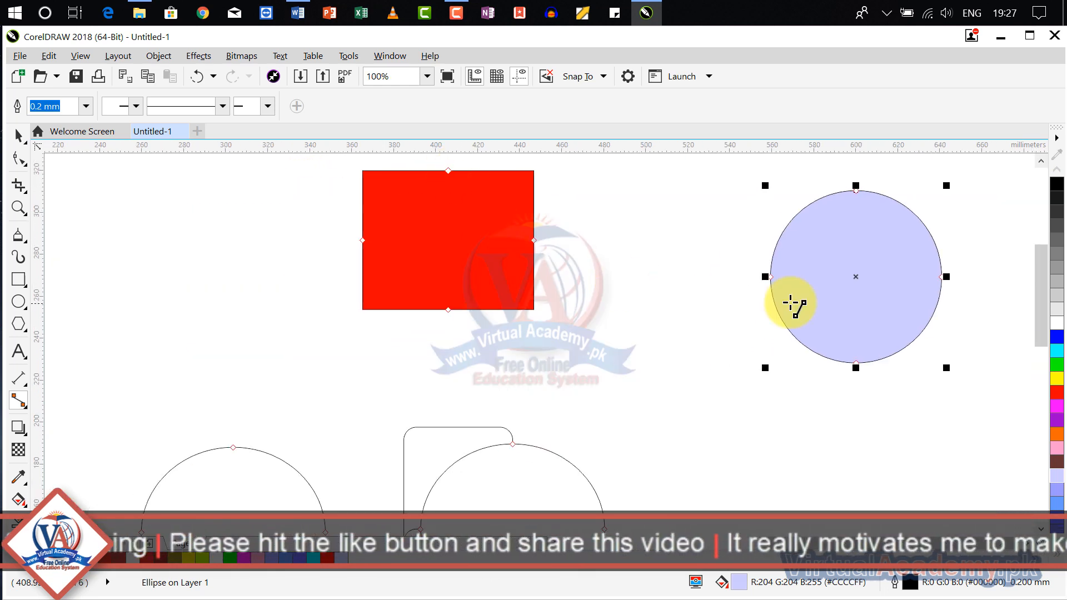
- Activate the Anchor Editing tool to work on the red rectangle's anchor points
left_click(18, 402)
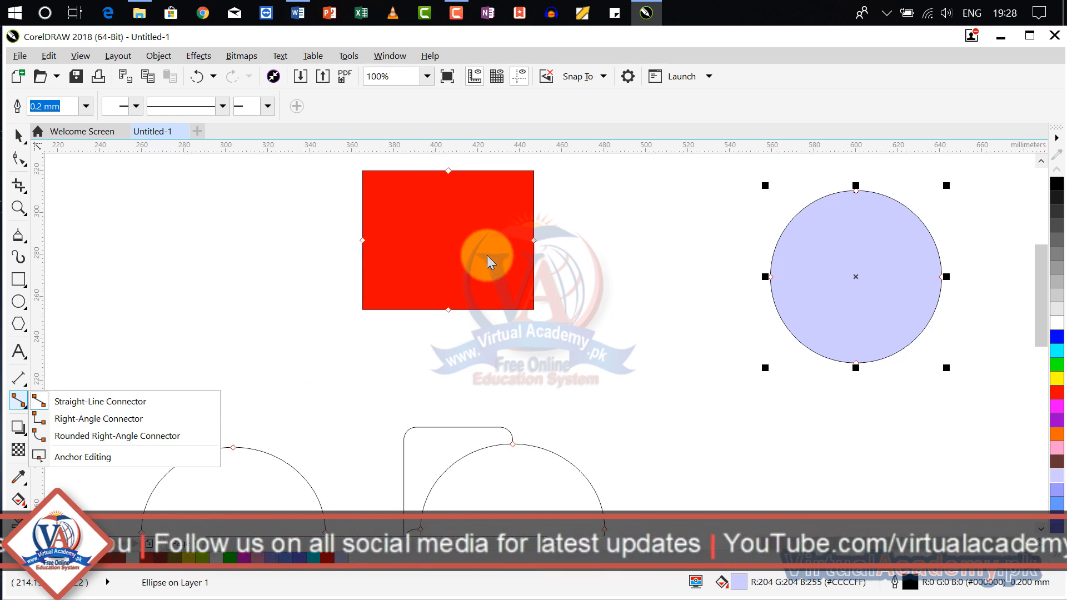
left_click(80, 456)
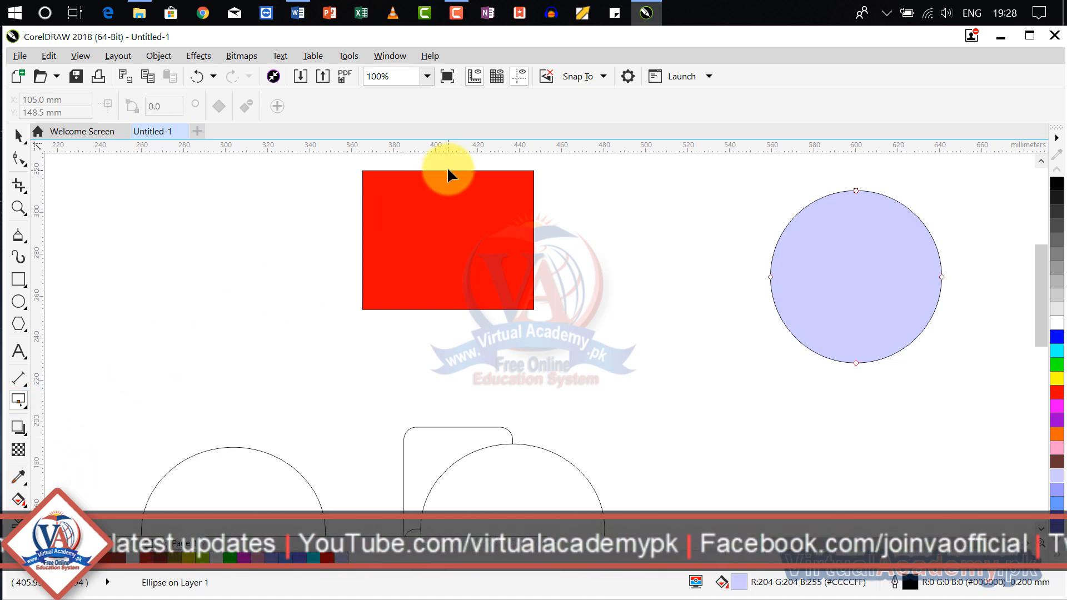